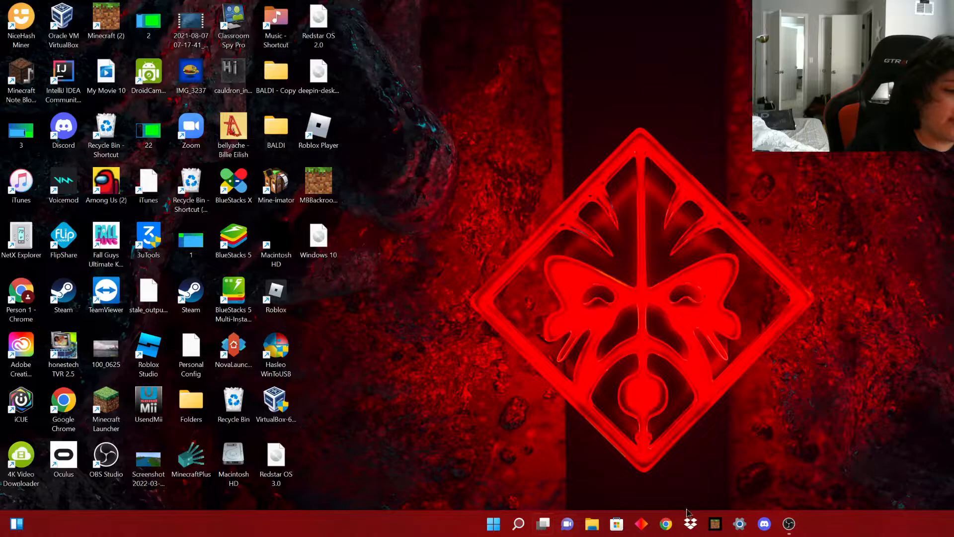
Search Chrome for 'virtualbox download' and open the Downloads – Oracle VM VirtualBox page.
click(725, 251)
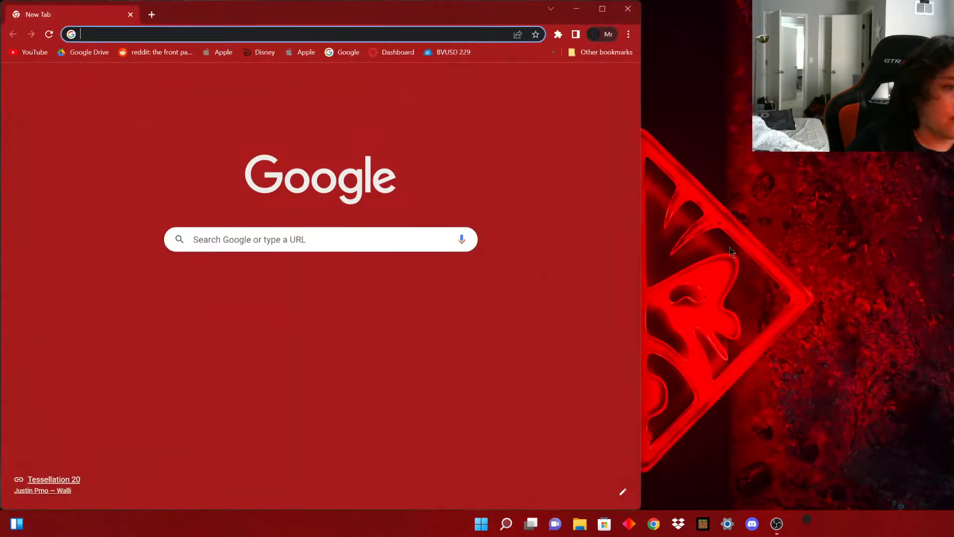
text(virtua)
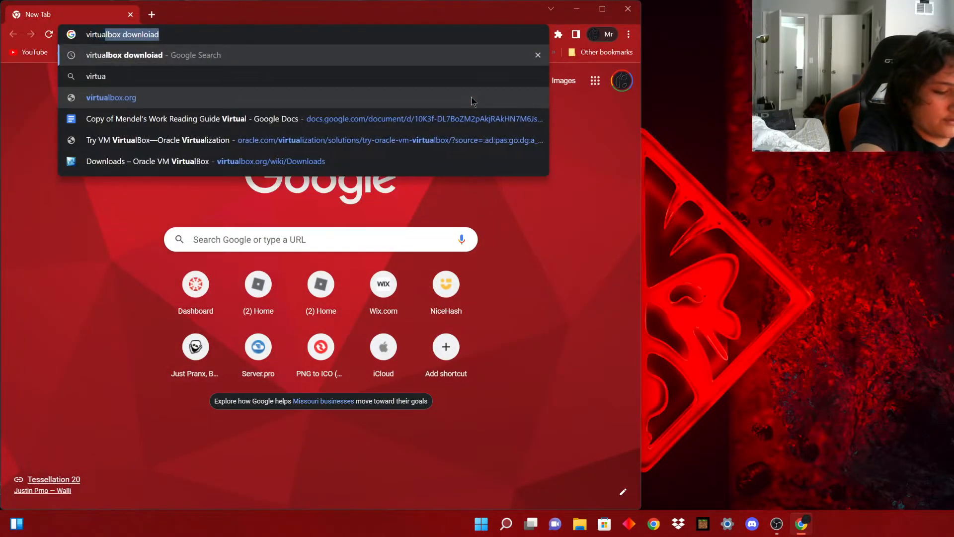
text(lbox download)
key(Return)
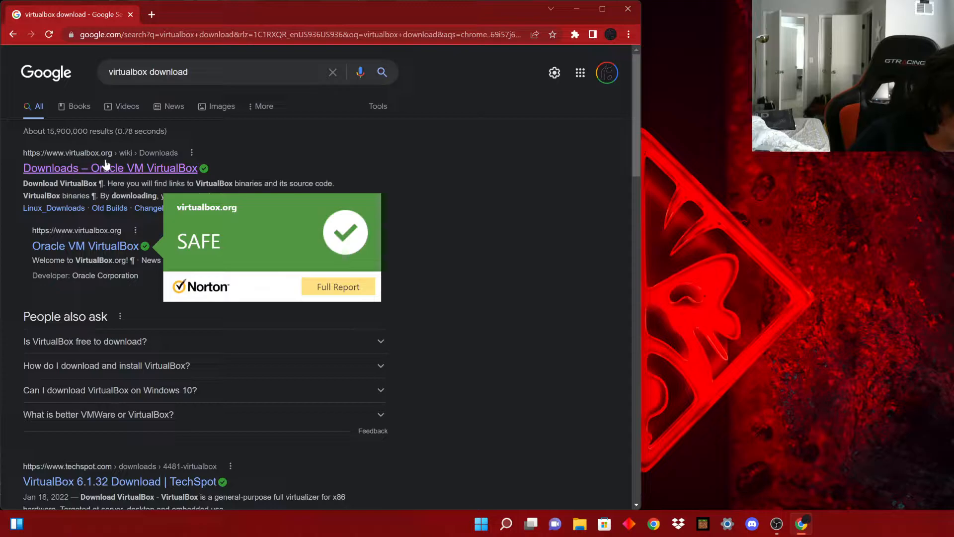
click(143, 167)
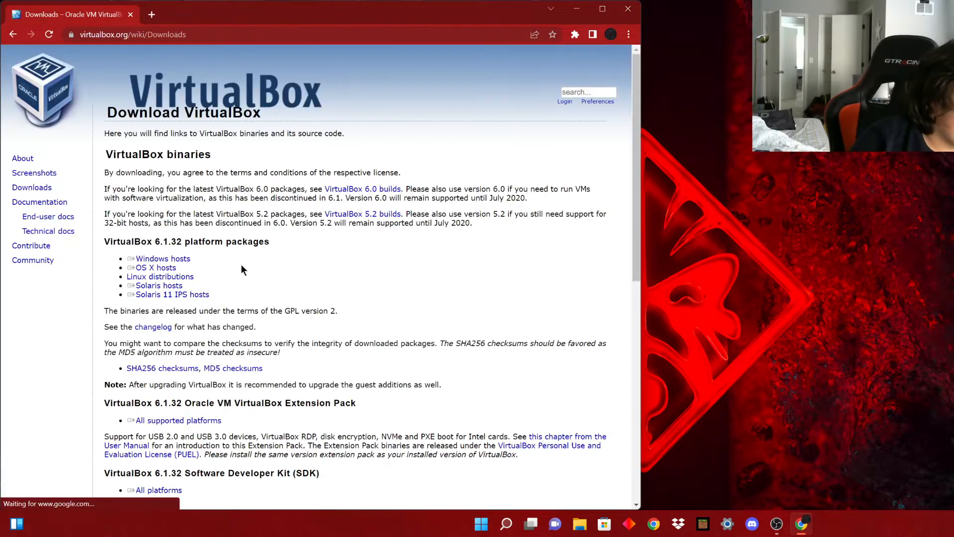
Download the VirtualBox 6.1.32 package for Windows hosts, then close Chrome.
click(156, 261)
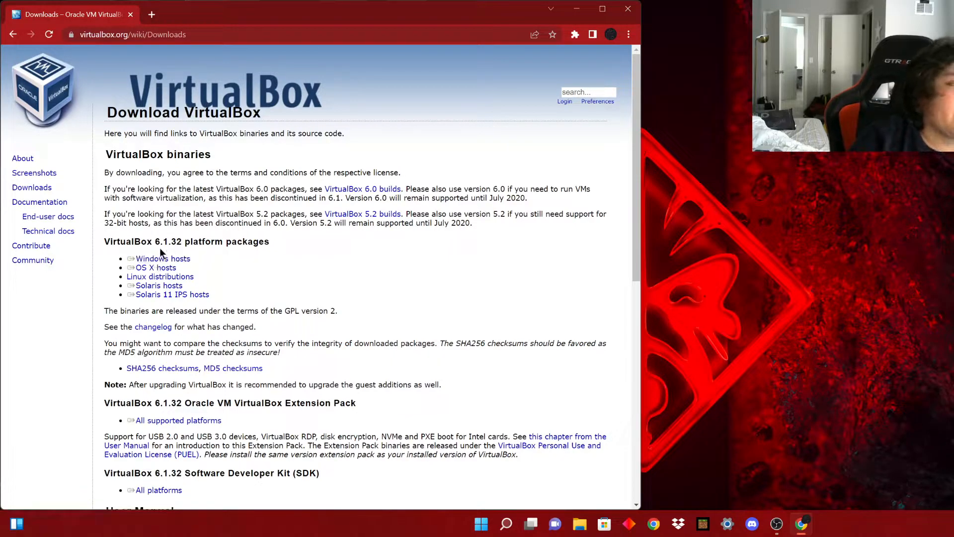
click(157, 259)
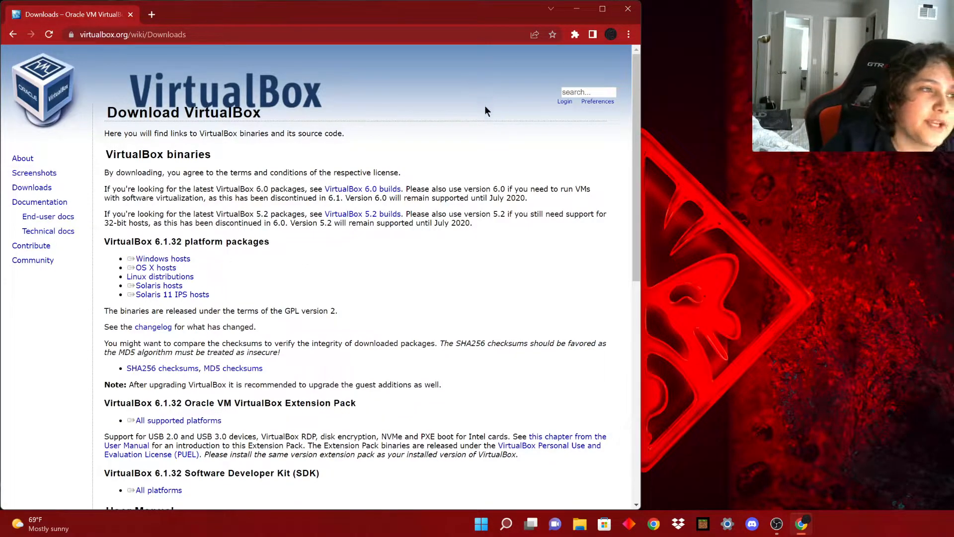
click(629, 8)
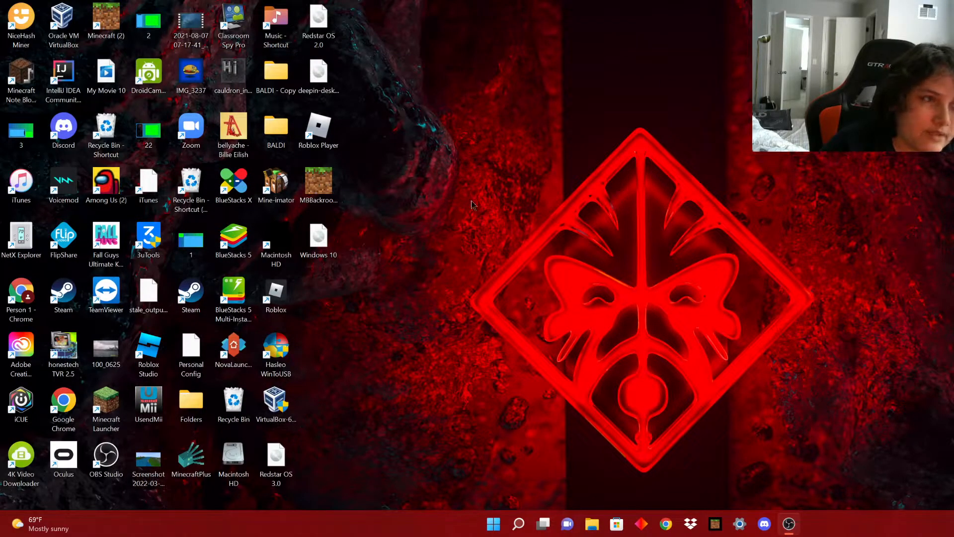
Relaunch Google Chrome from Windows search using the personal profile.
key(super+s)
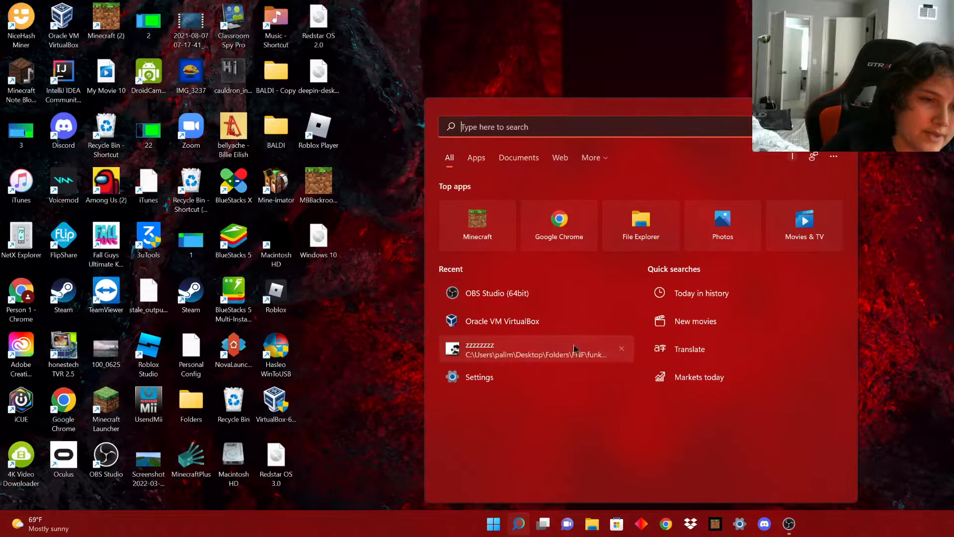
click(667, 524)
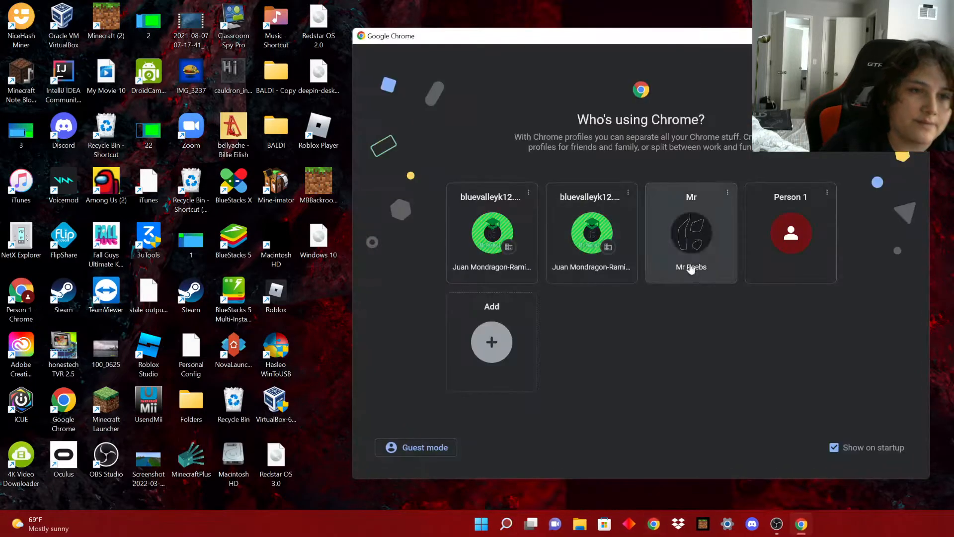
click(679, 267)
Search 'windows 10 media creation tool', open Microsoft's Download Windows 10 page at installation media, then minimize Chrome.
text(windows 10 media creation tool)
key(Return)
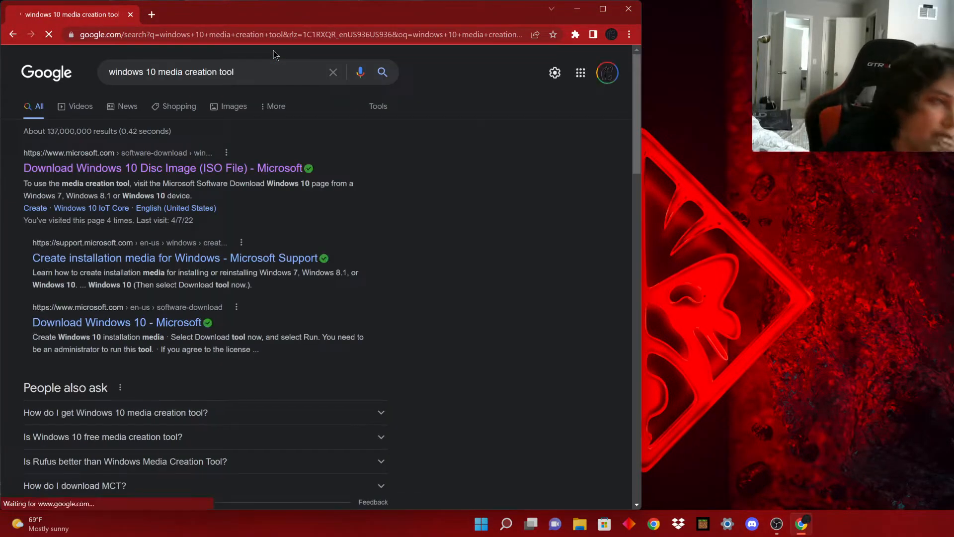
middle_click(168, 171)
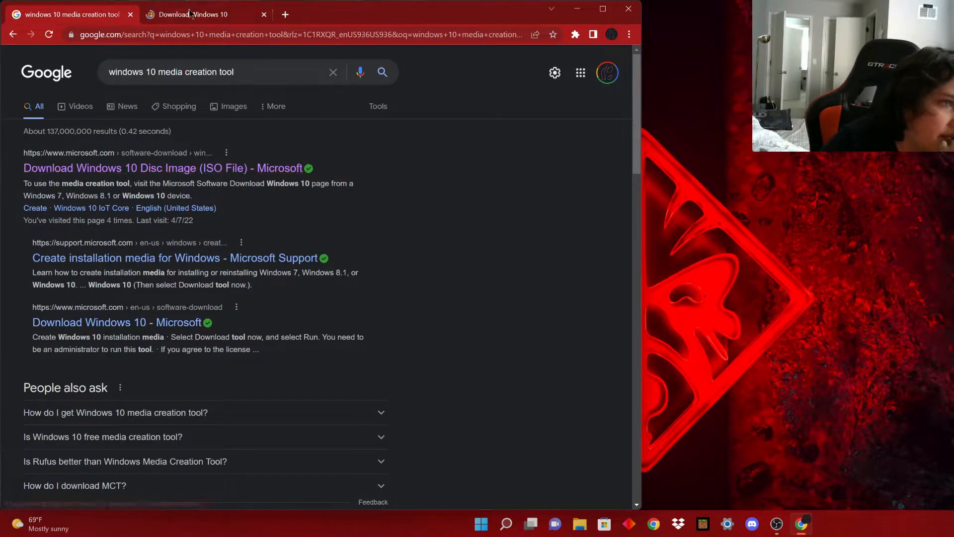
click(189, 13)
scroll(198, 169, down, 3)
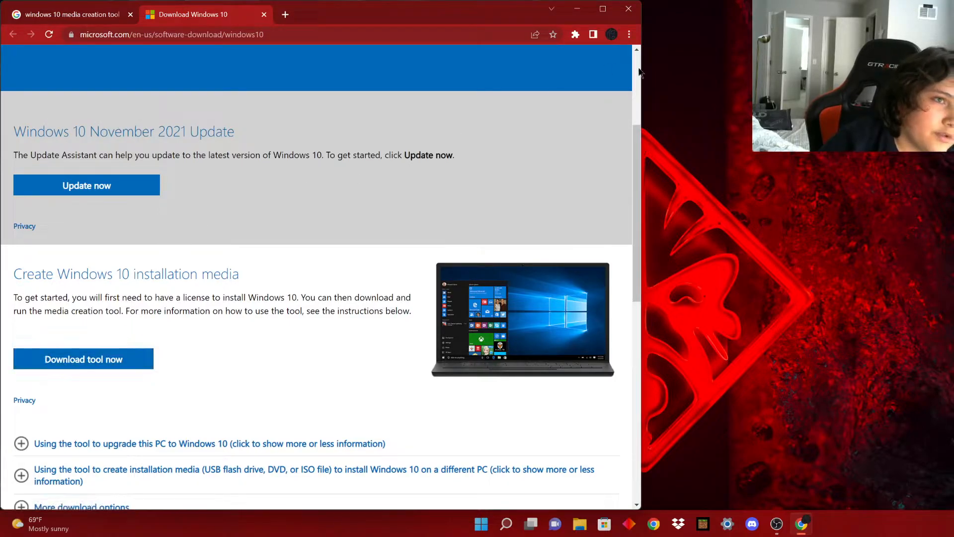
click(577, 8)
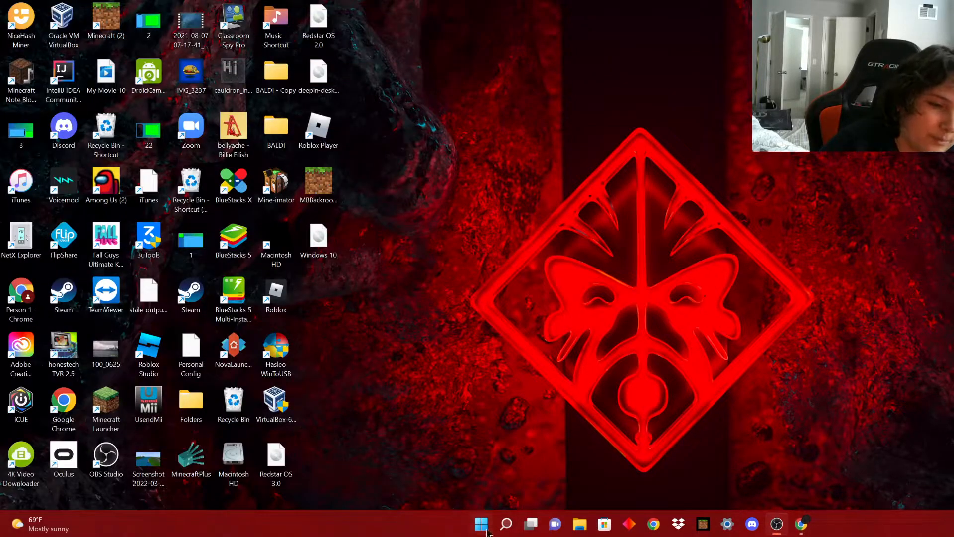
Launch MediaCreationTool21H2.exe via a 'media' search and position its setup window while it prepares.
click(506, 524)
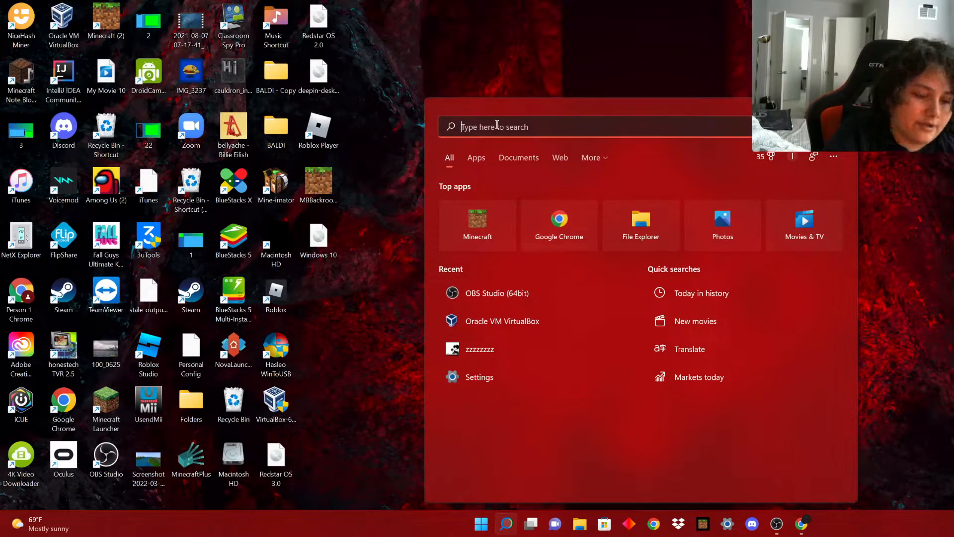
text(media)
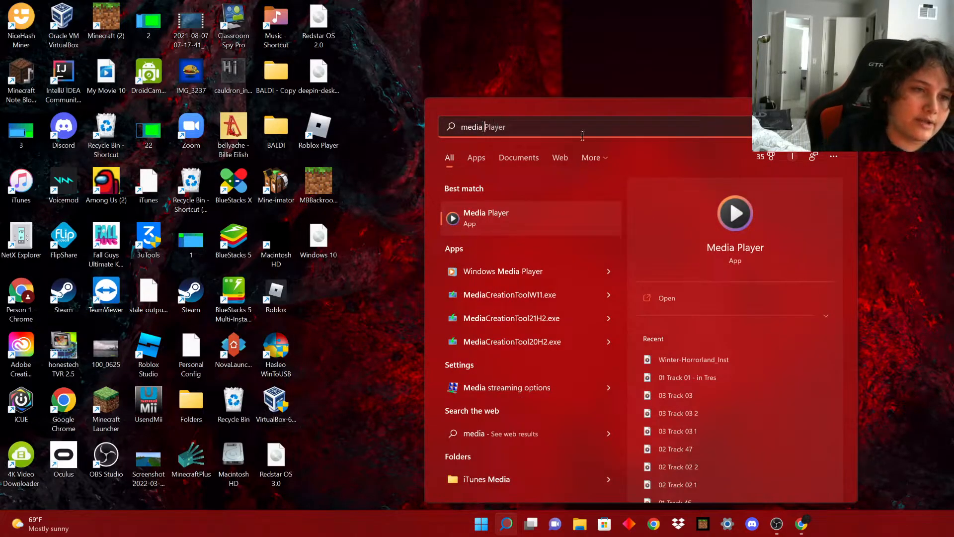
click(520, 318)
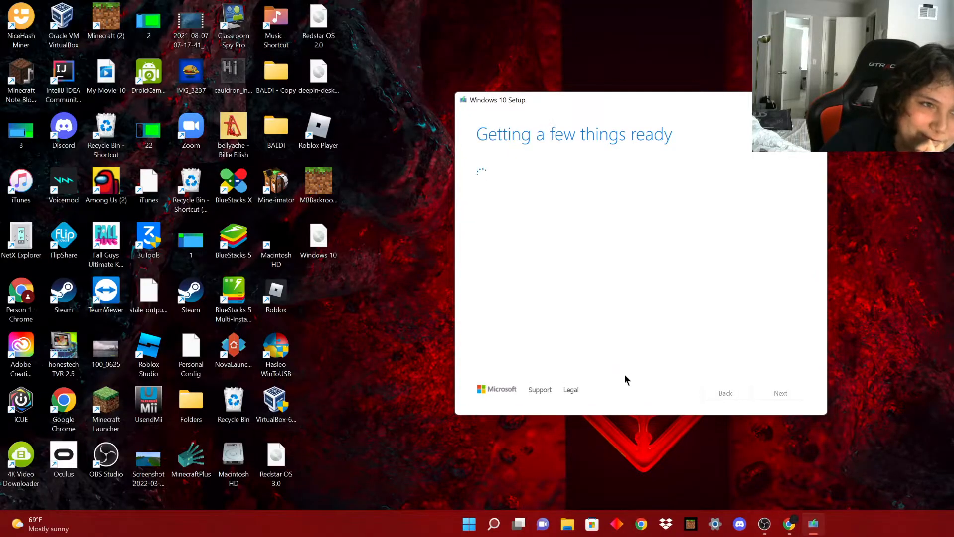
drag(502, 118, 523, 101)
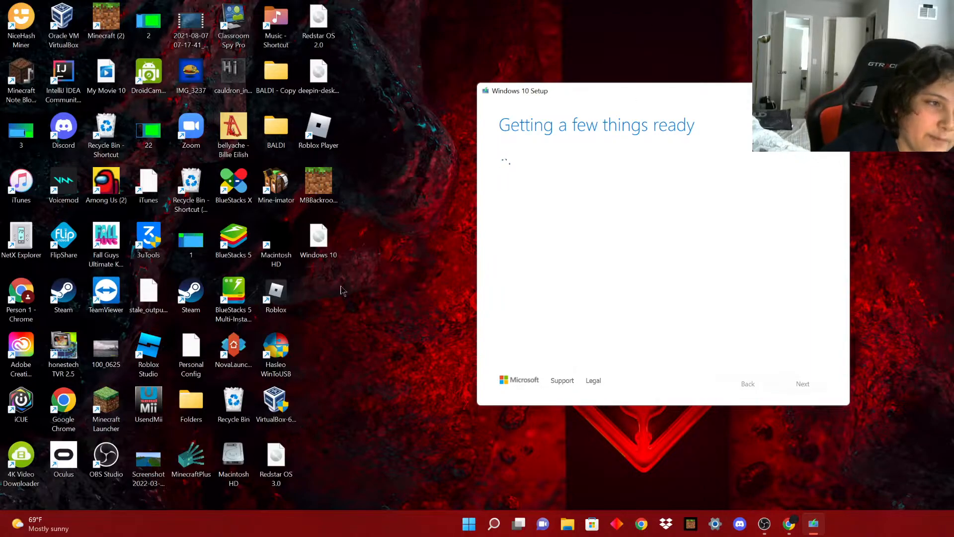
drag(320, 242, 400, 319)
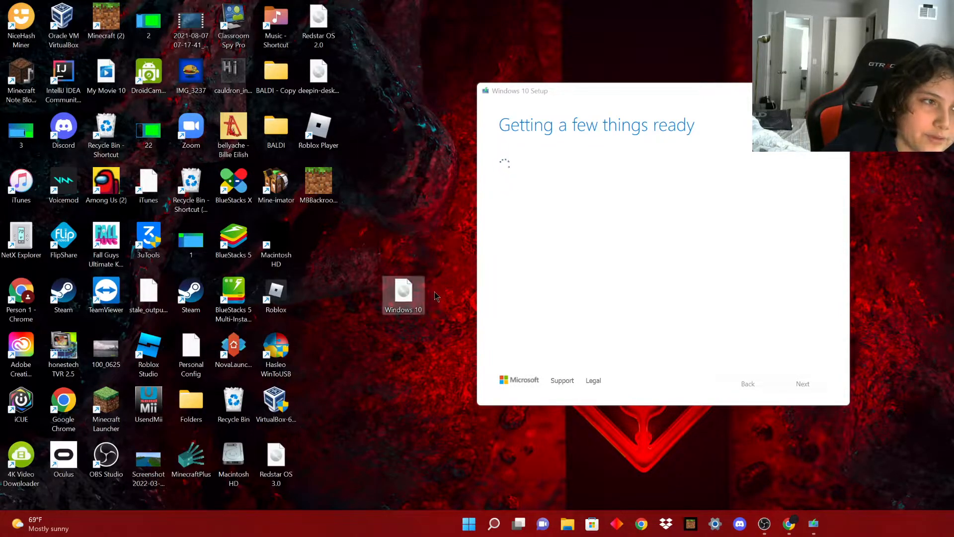
drag(524, 91, 527, 42)
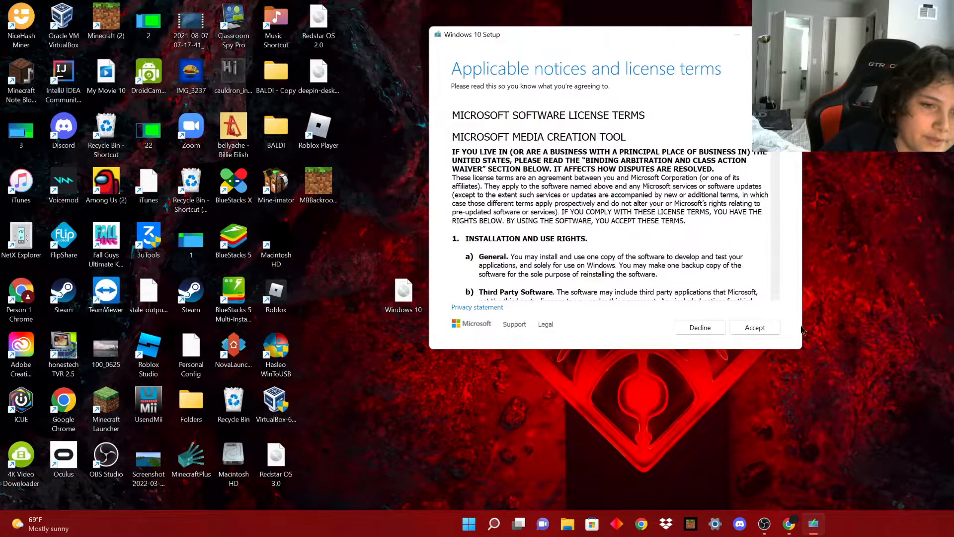
Accept the license terms and select 'Create installation media (USB flash drive, DVD, or ISO file) for another PC'.
click(769, 328)
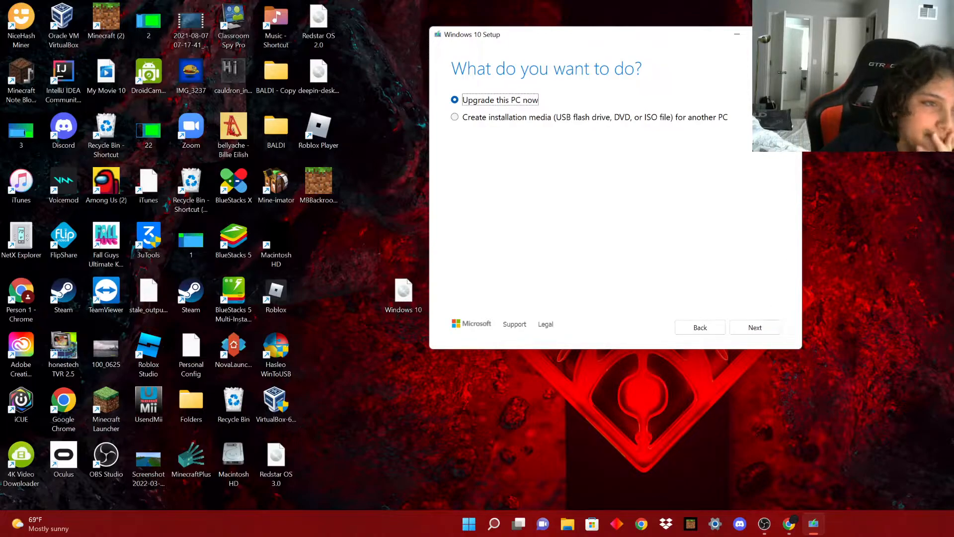
click(495, 118)
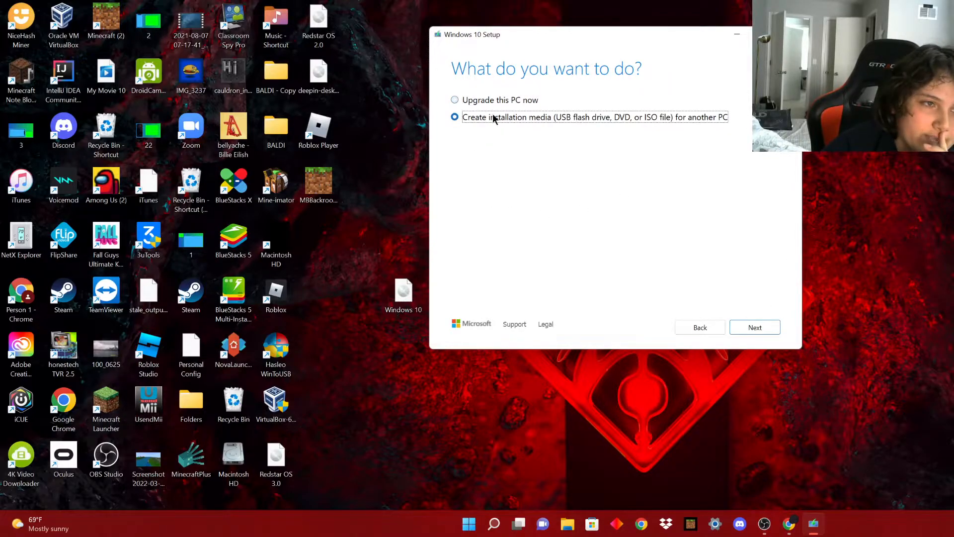
Untick recommended options, keep English (United States), Windows 10, 64-bit (x64), and choose ISO file.
click(755, 327)
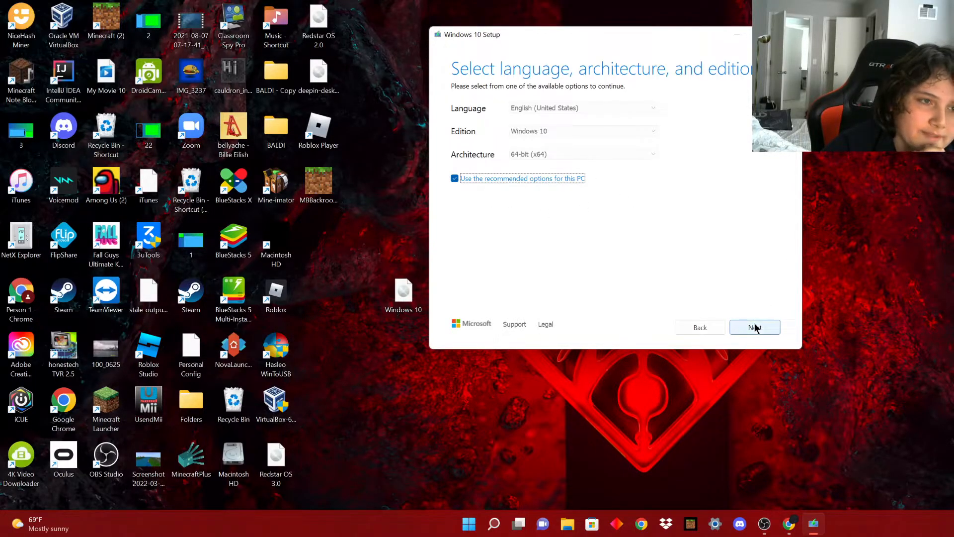
click(485, 178)
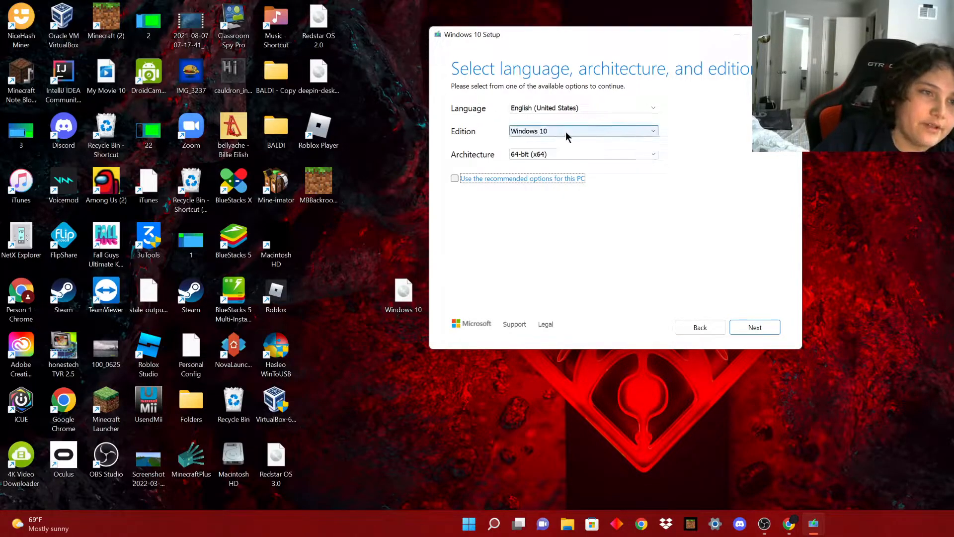
click(539, 132)
click(539, 142)
click(540, 154)
click(539, 155)
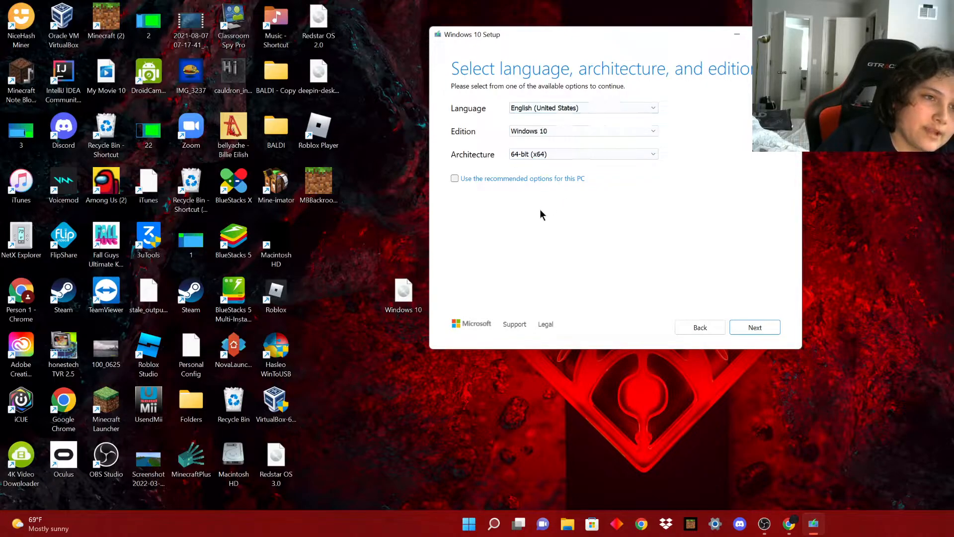
click(746, 326)
click(473, 137)
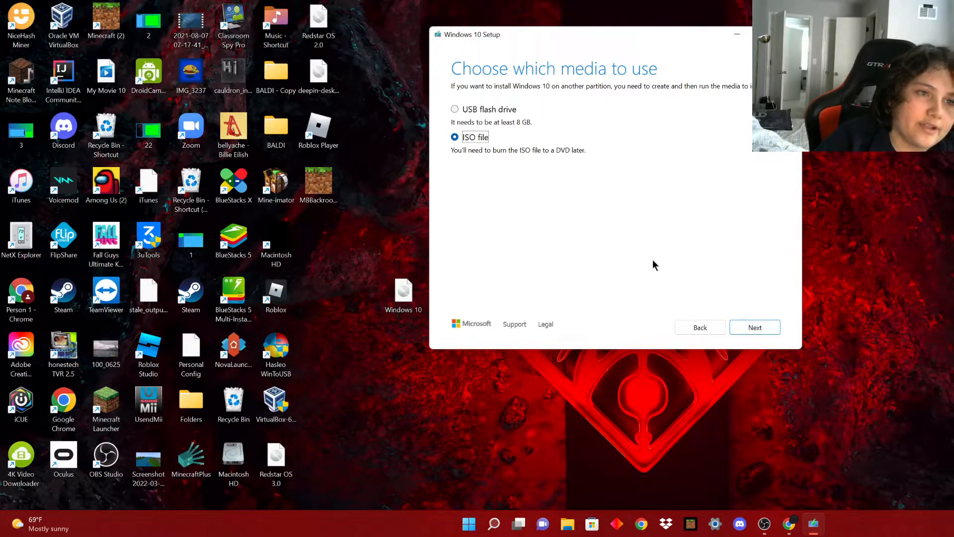
Dismiss the ISO save location dialog and quit the media creation tool, confirming with Yes.
click(759, 329)
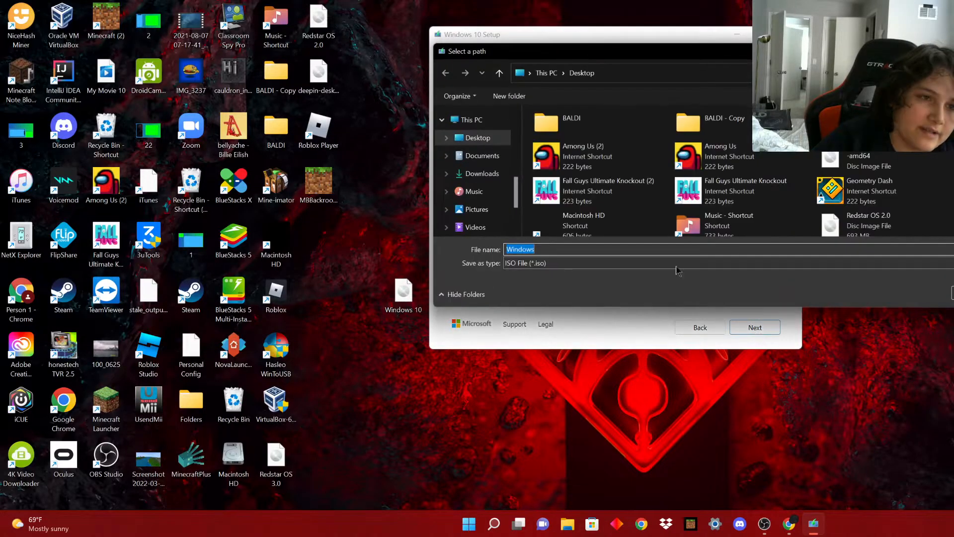
key(Escape)
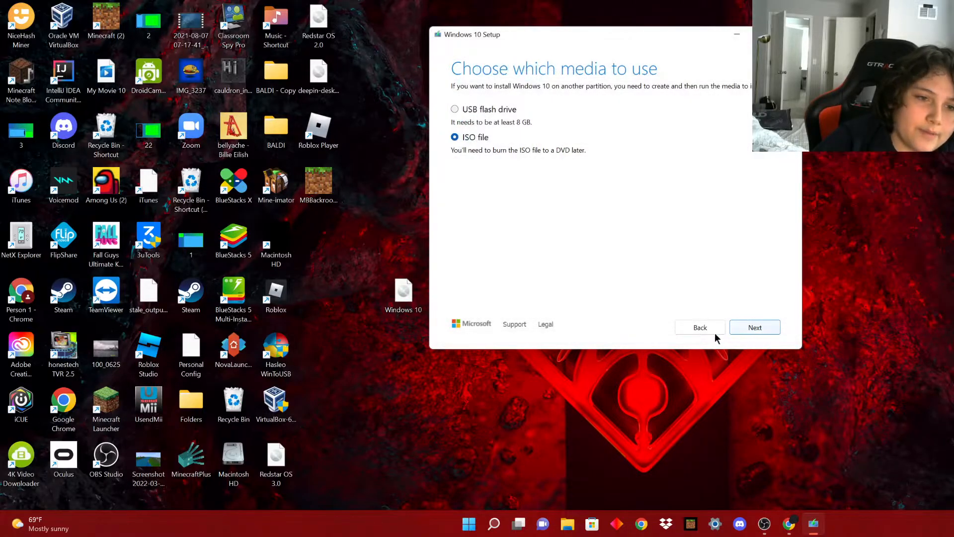
drag(404, 293, 404, 241)
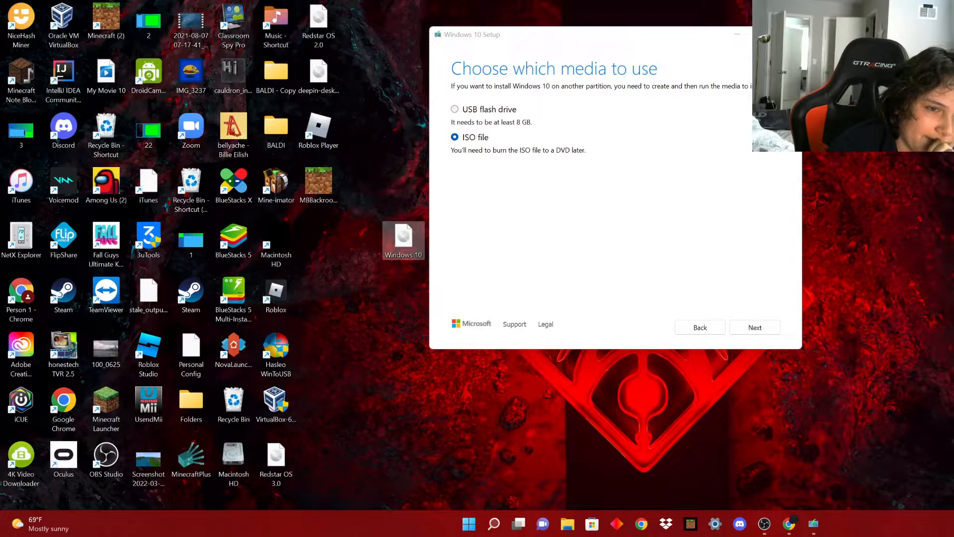
click(789, 34)
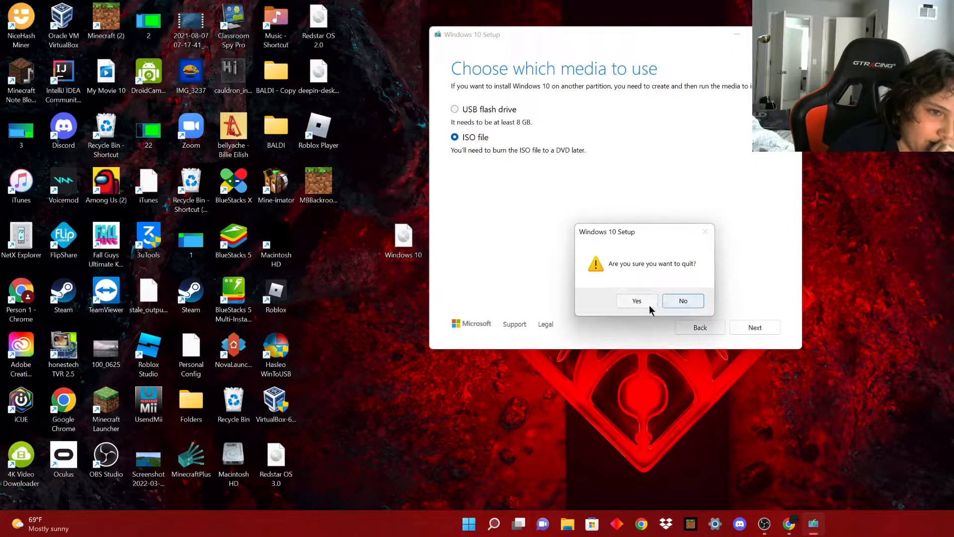
click(644, 302)
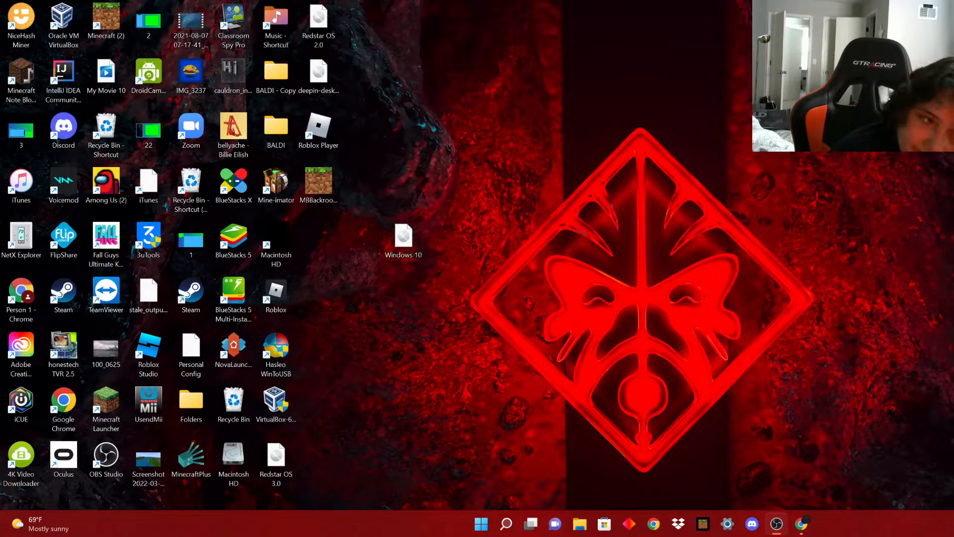
Launch Oracle VM VirtualBox from Windows search and expand the Linux group and its RedStar OS subgroup.
drag(397, 248, 428, 74)
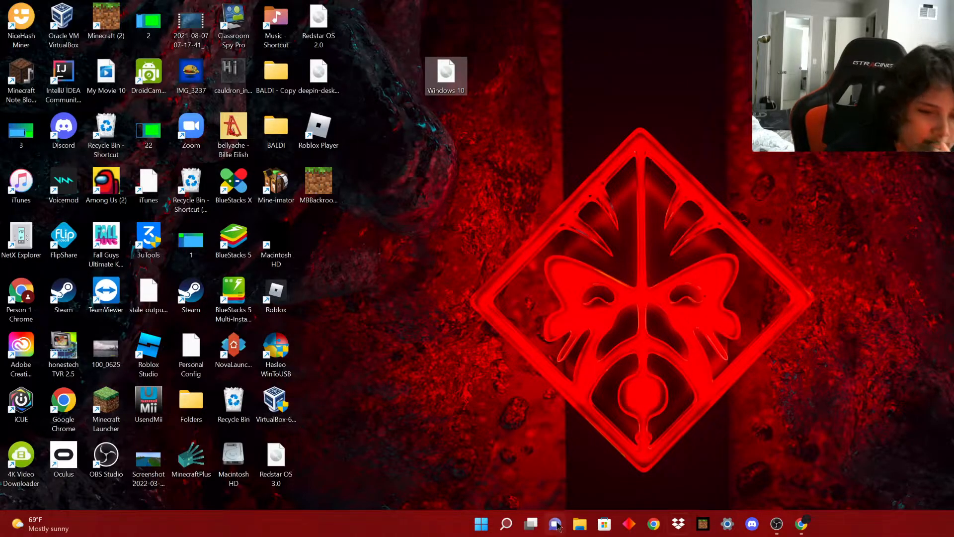
click(506, 524)
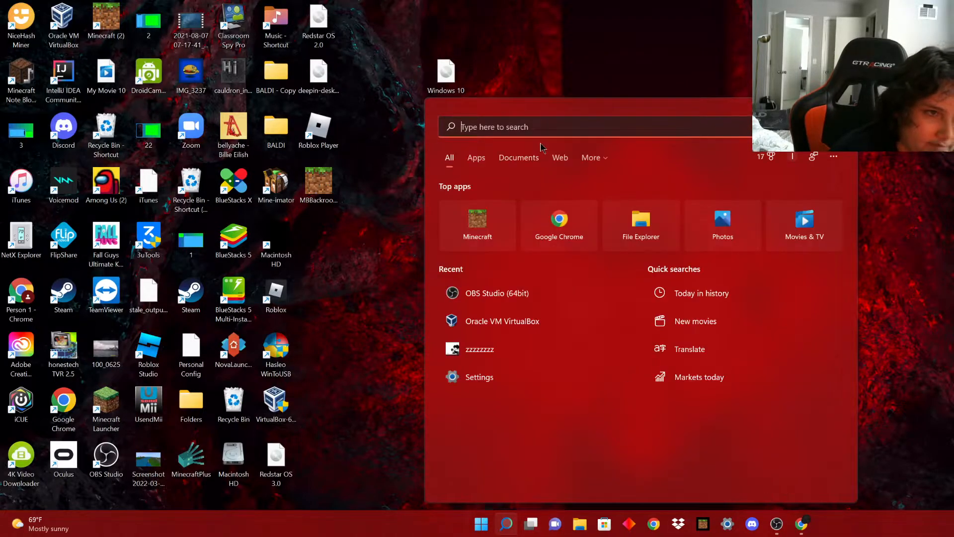
click(500, 321)
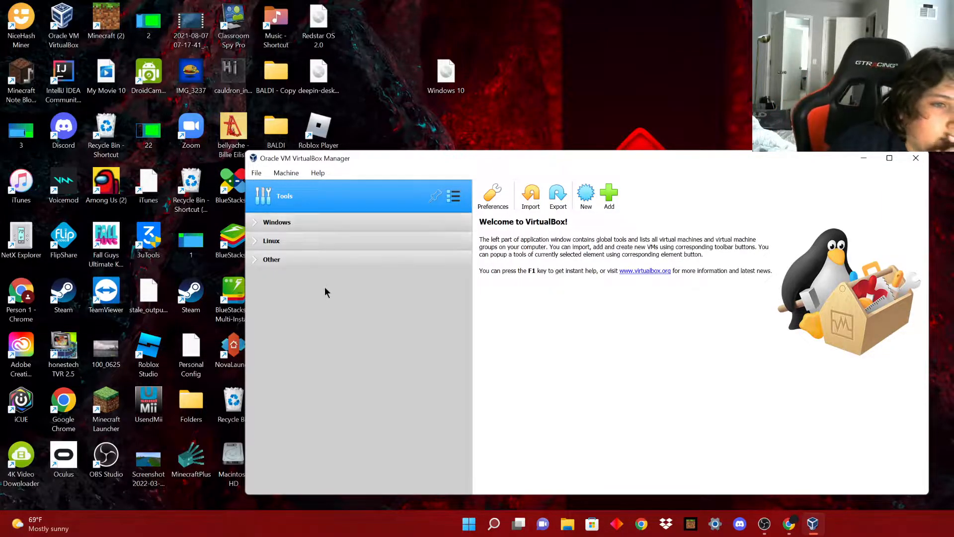
click(255, 243)
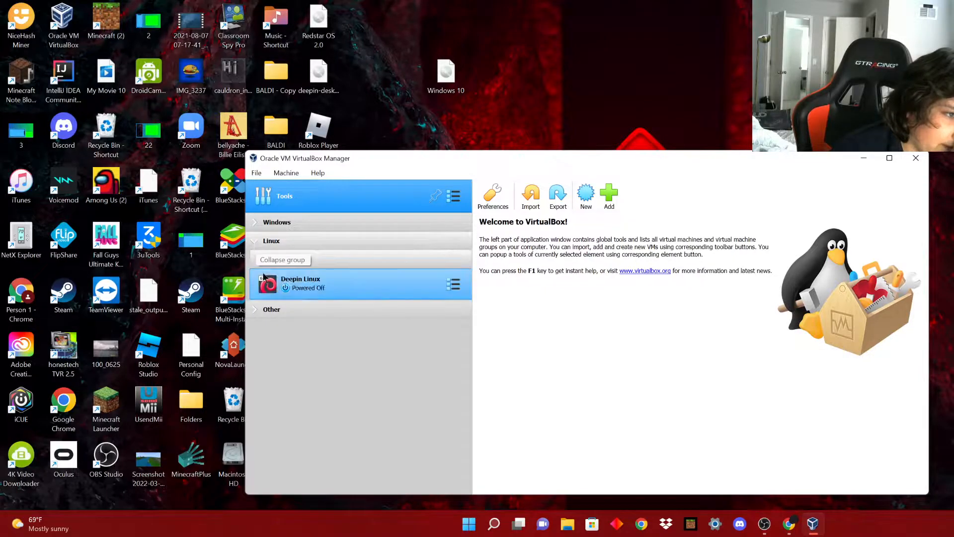
click(258, 258)
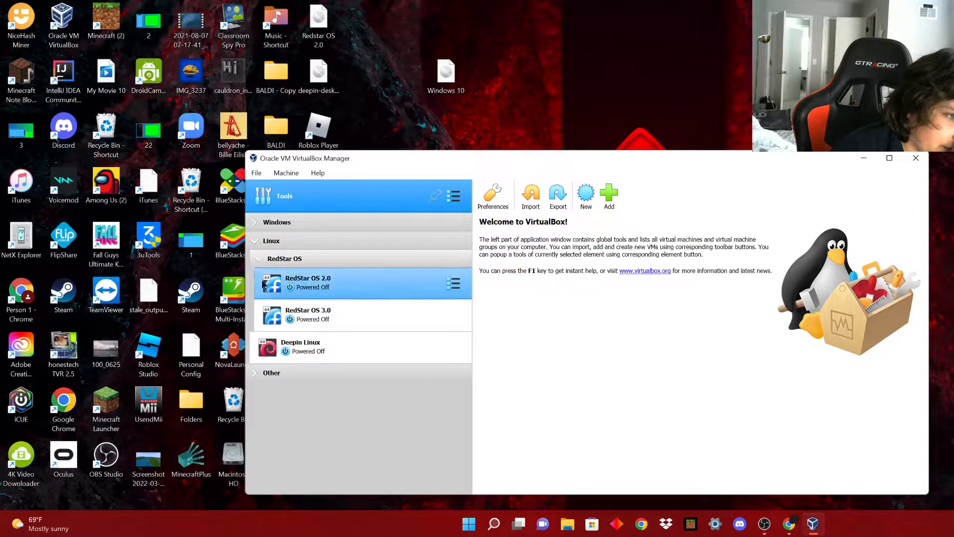
Collapse the RedStar OS and Linux groups and glance at the existing Windows group.
click(259, 259)
click(255, 242)
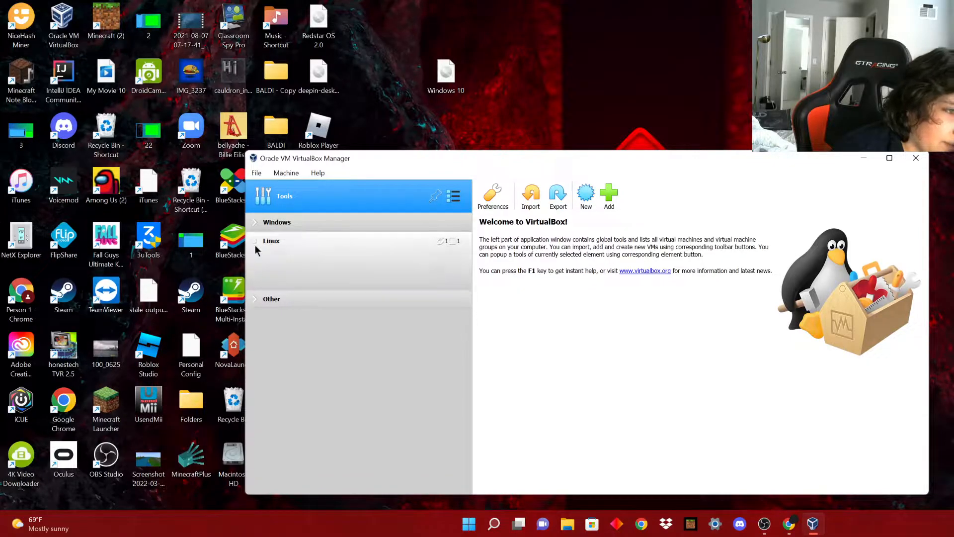
click(255, 222)
click(278, 246)
click(256, 222)
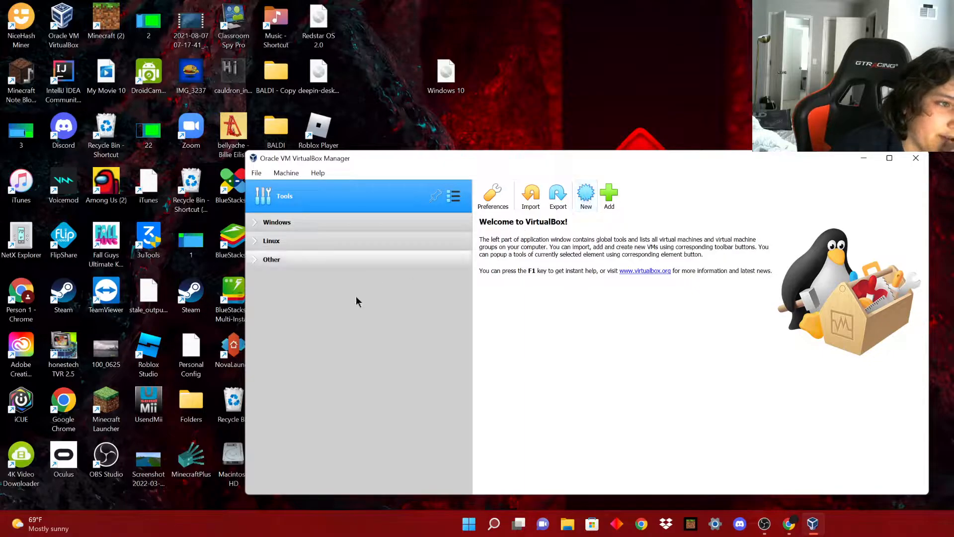
Create a new machine named 'WINDOWS 10 YT', type Microsoft Windows, version Windows 10 (64-bit).
click(582, 200)
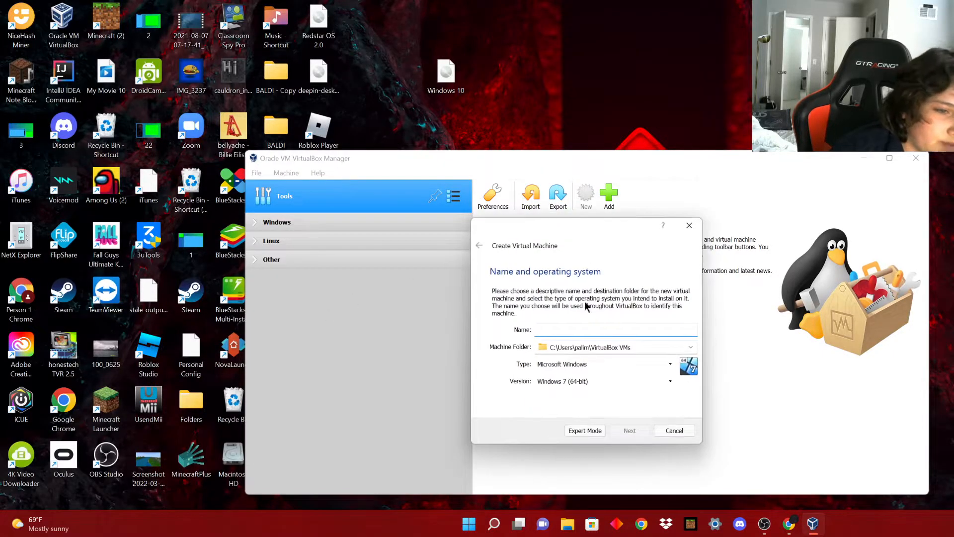
text(WINDOWS 10 )
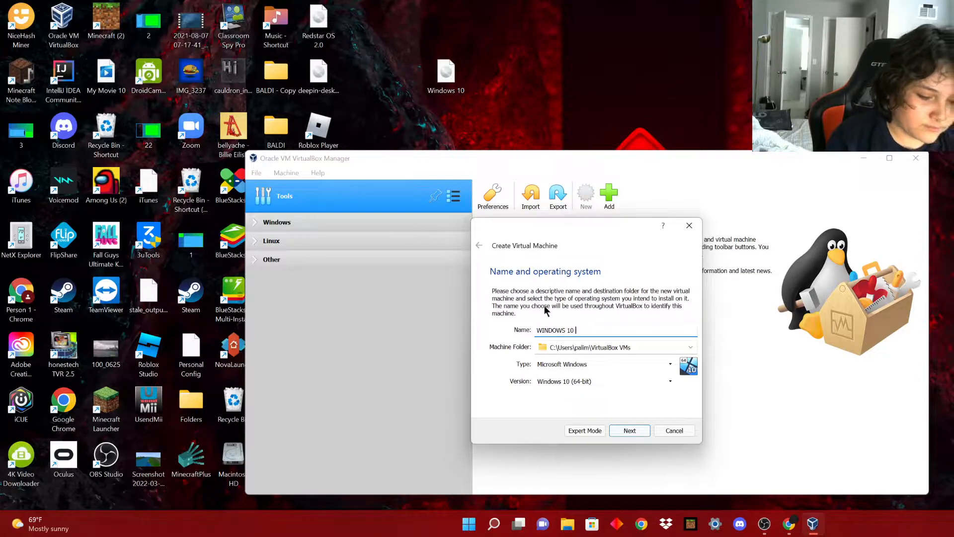
text(YT)
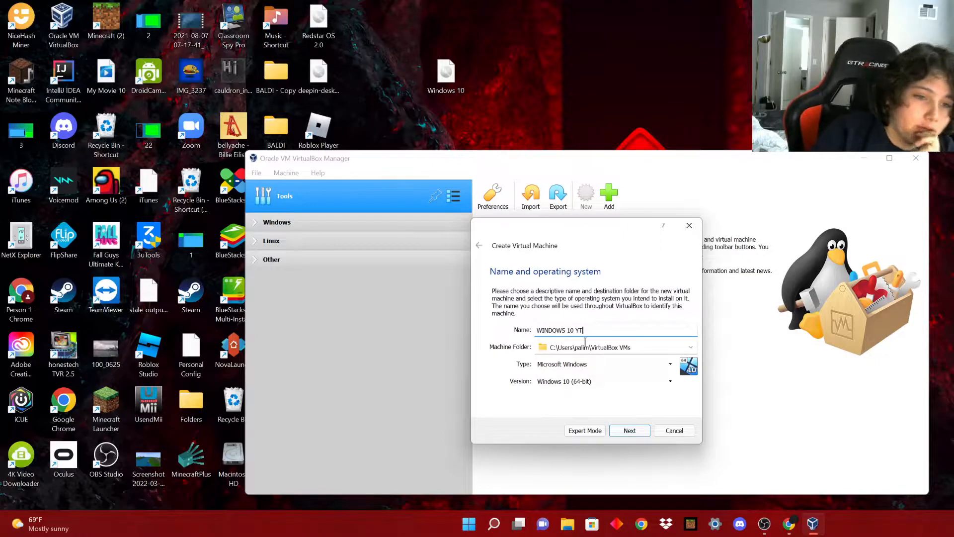
click(581, 382)
click(585, 457)
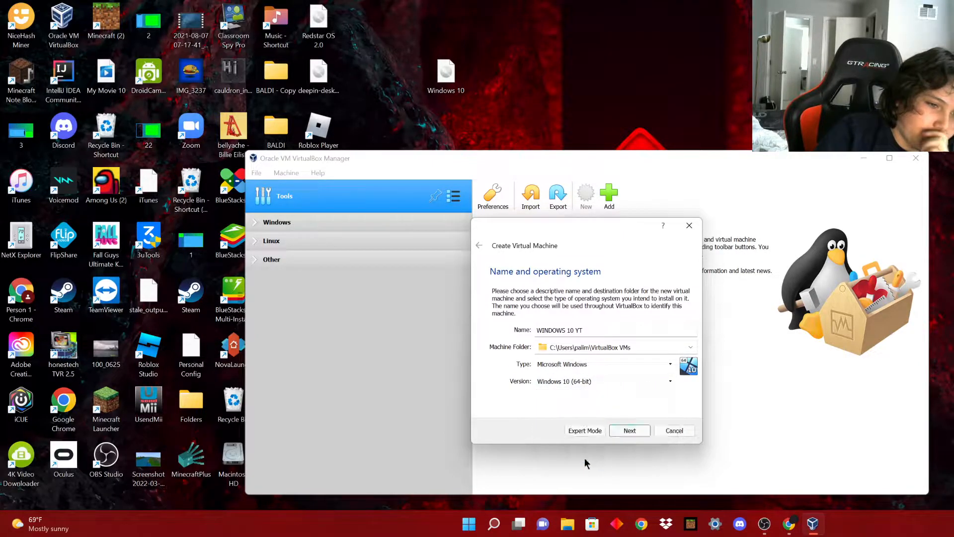
click(570, 364)
click(563, 376)
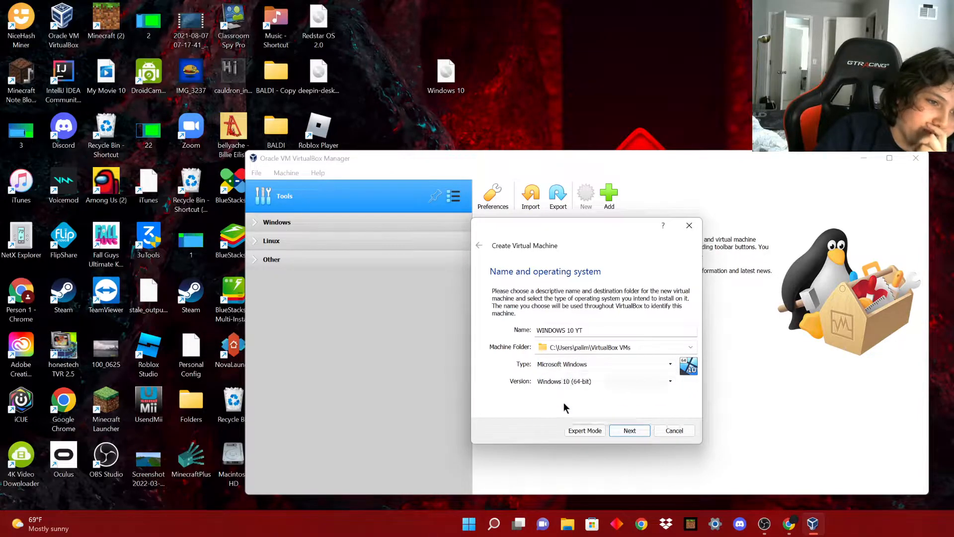
Set the machine's memory size to 6334 MB and move on to the hard disk page.
click(628, 431)
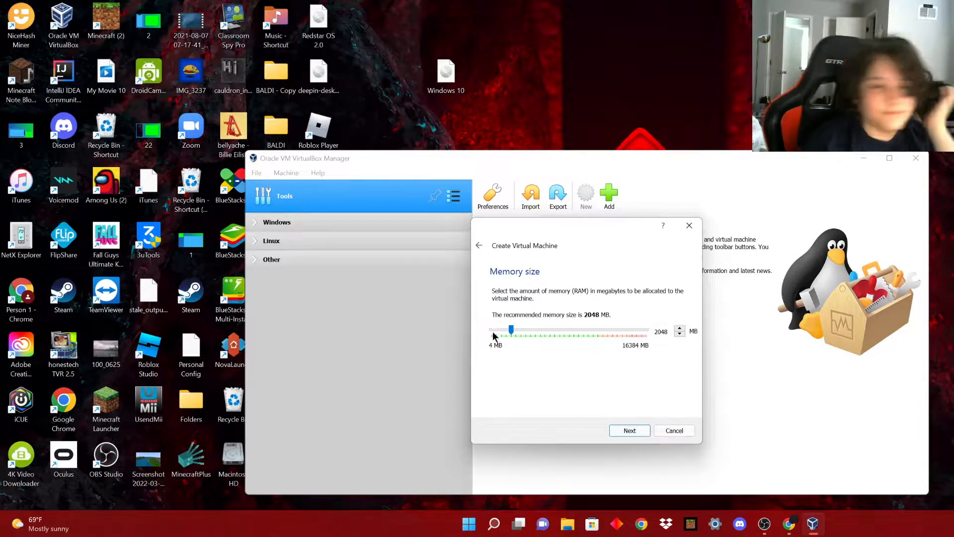
drag(512, 330, 552, 330)
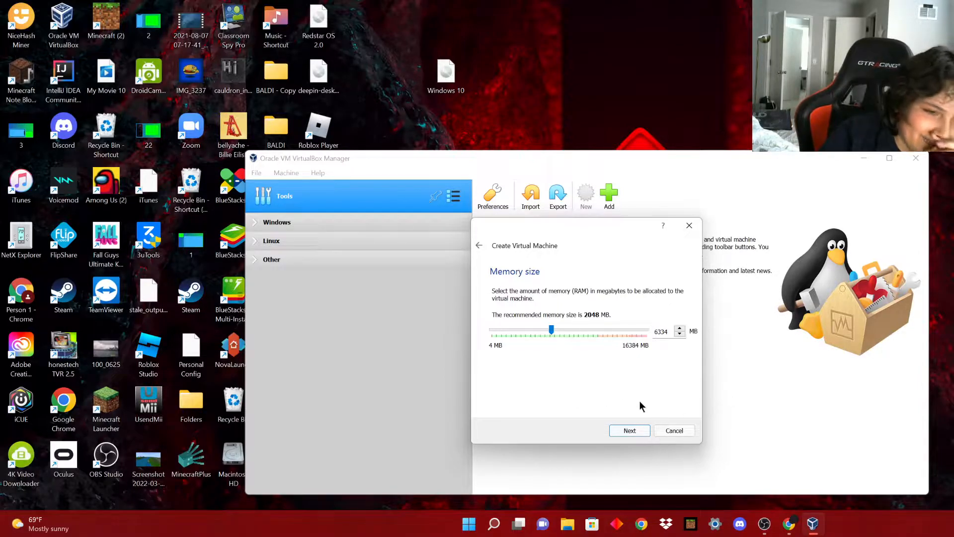
click(638, 431)
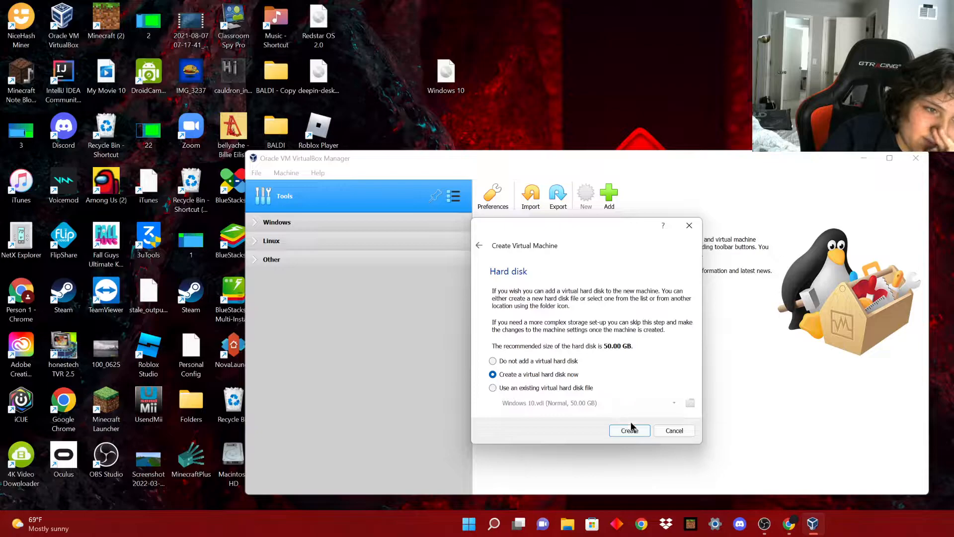
Choose to create a new virtual hard disk, keeping the VDI format and Dynamically allocated storage.
click(638, 429)
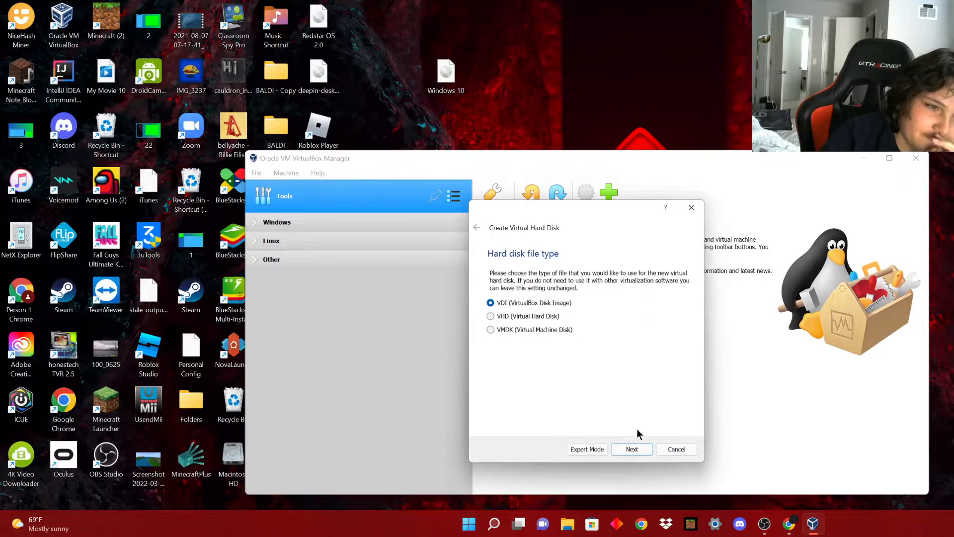
click(621, 455)
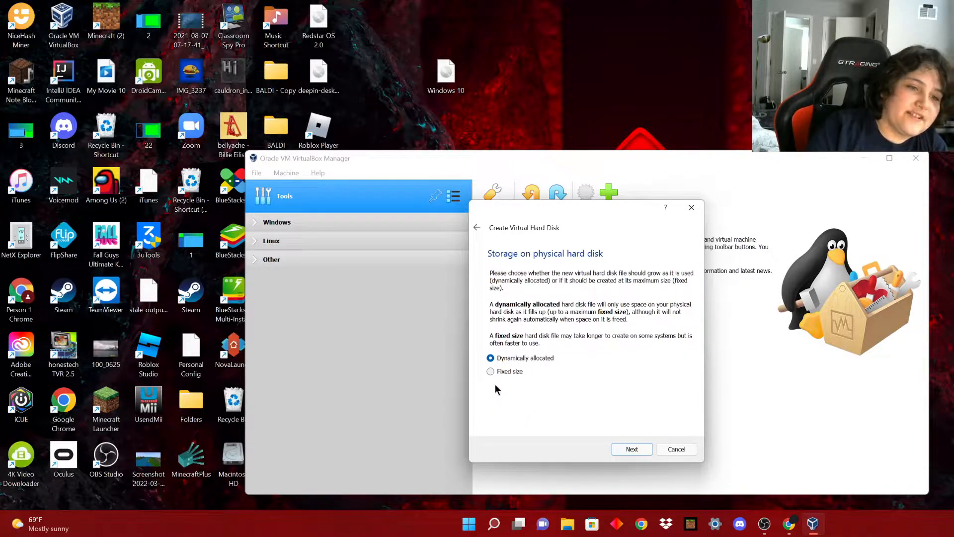
Keep dynamic allocation, size WINDOWS 10 YT.vdi at 35 GB, and create the machine.
click(631, 454)
click(586, 343)
drag(581, 347, 582, 345)
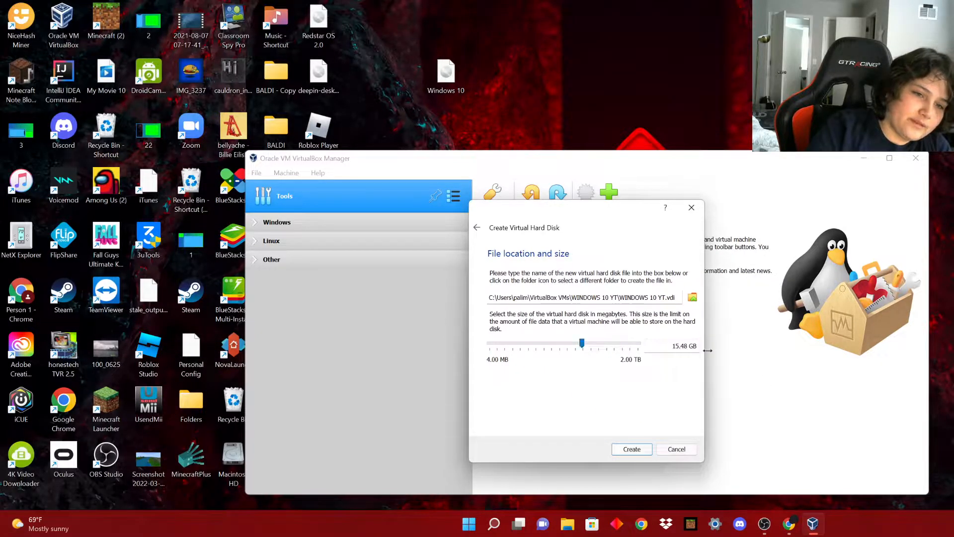
drag(690, 347, 654, 346)
text(35)
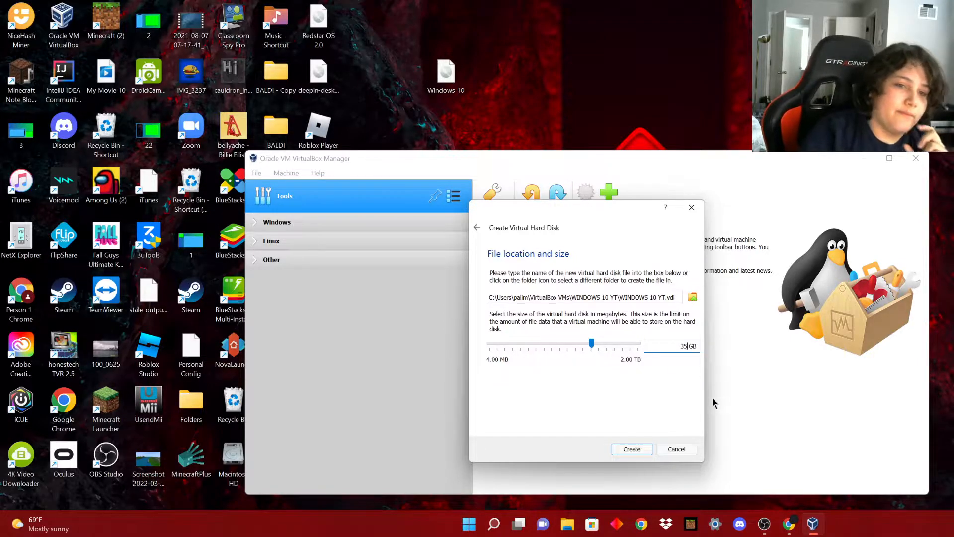
click(631, 449)
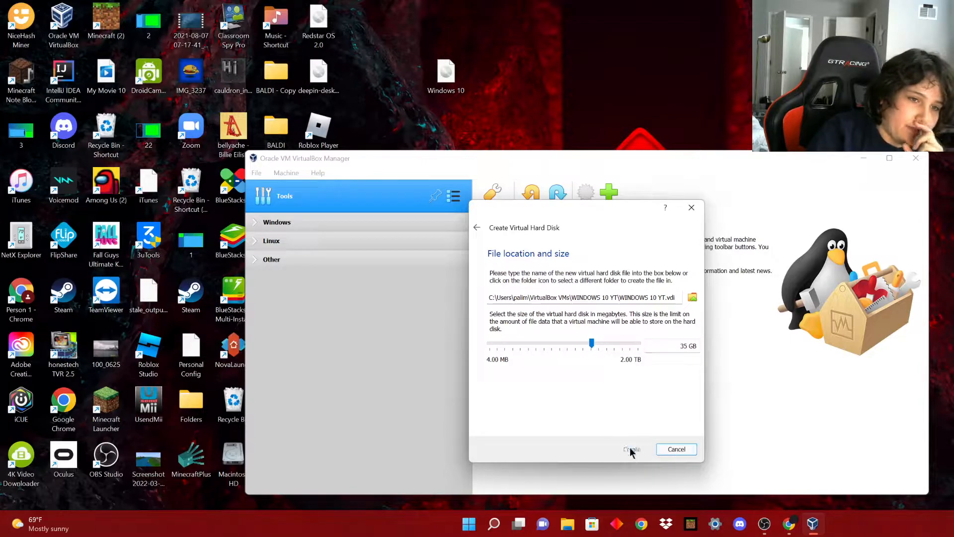
Open the WINDOWS 10 YT machine's Storage settings and select its empty optical drive.
scroll(621, 383, down, 1)
scroll(616, 358, up, 1)
drag(444, 85, 529, 85)
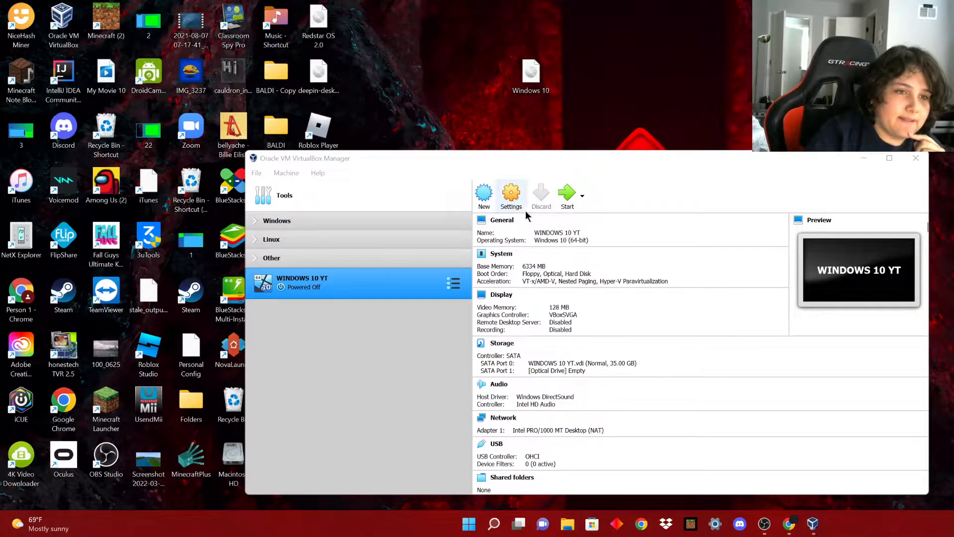
click(507, 194)
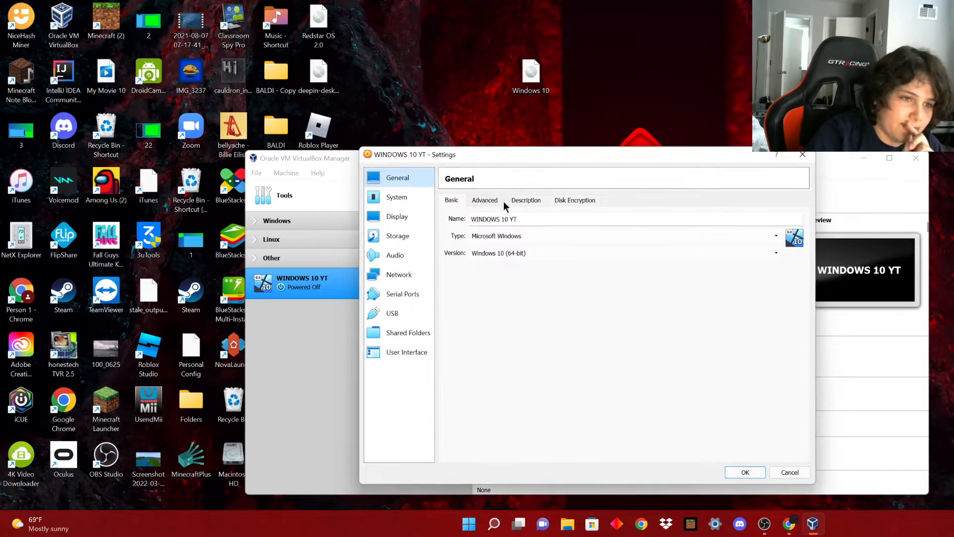
click(397, 240)
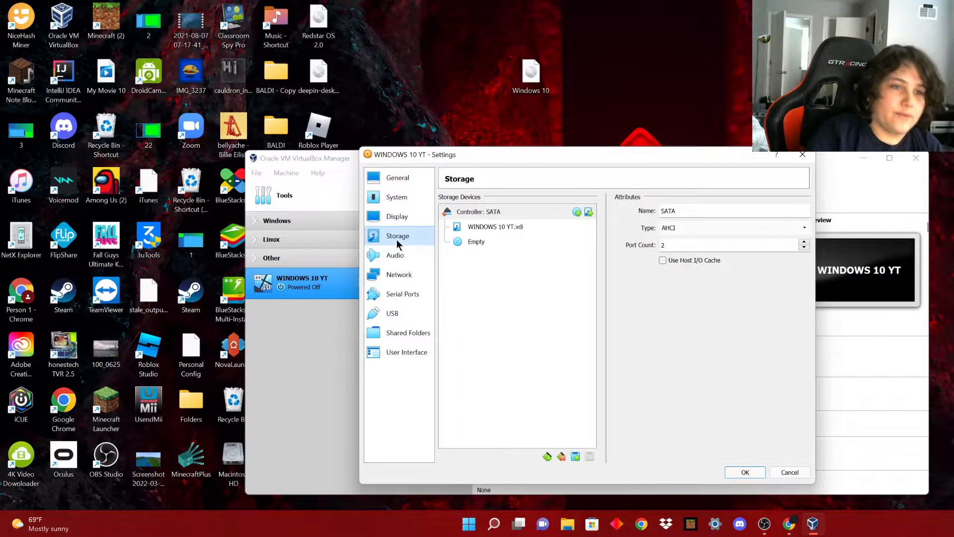
click(479, 243)
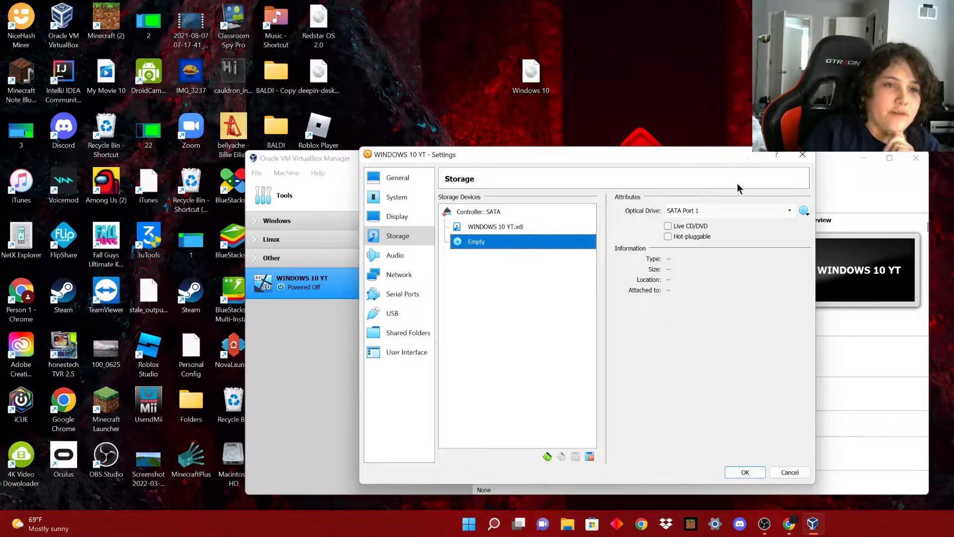
Attach Windows 10.iso from the Desktop to the optical drive and save the settings.
click(804, 211)
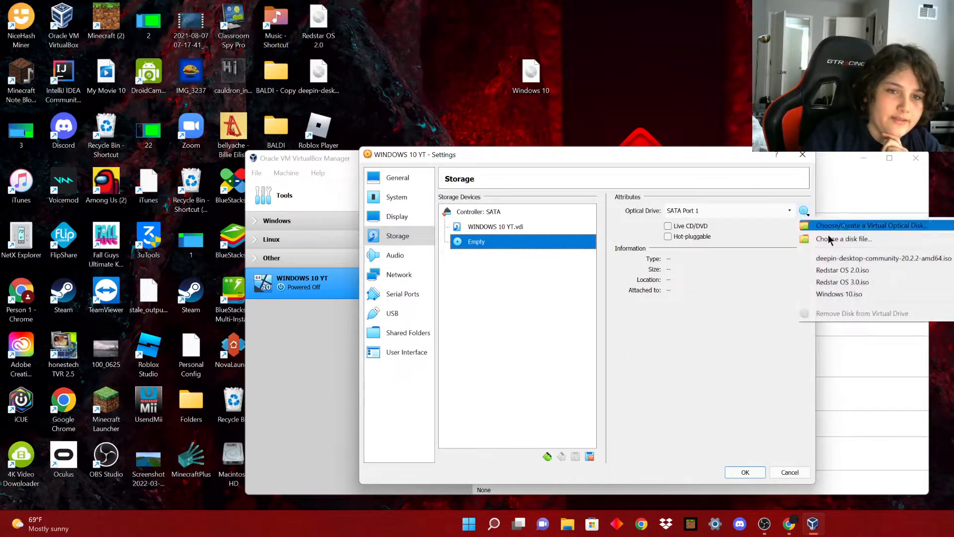
click(832, 240)
scroll(583, 306, down, 2)
click(532, 364)
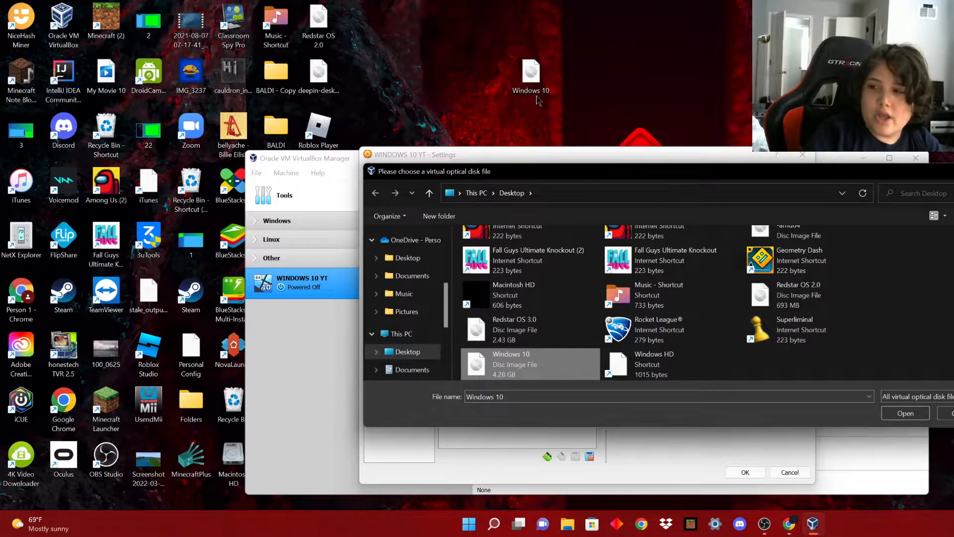
drag(700, 173, 613, 165)
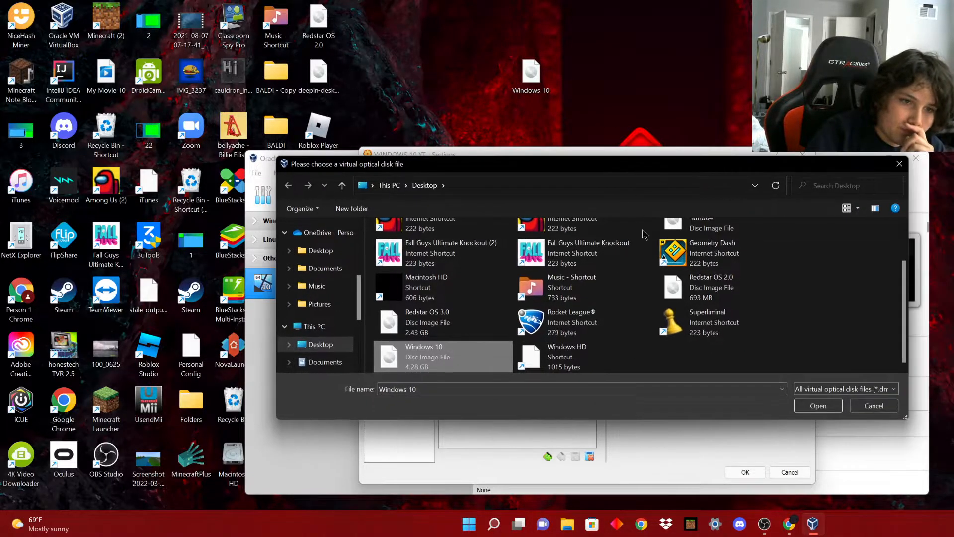
click(818, 409)
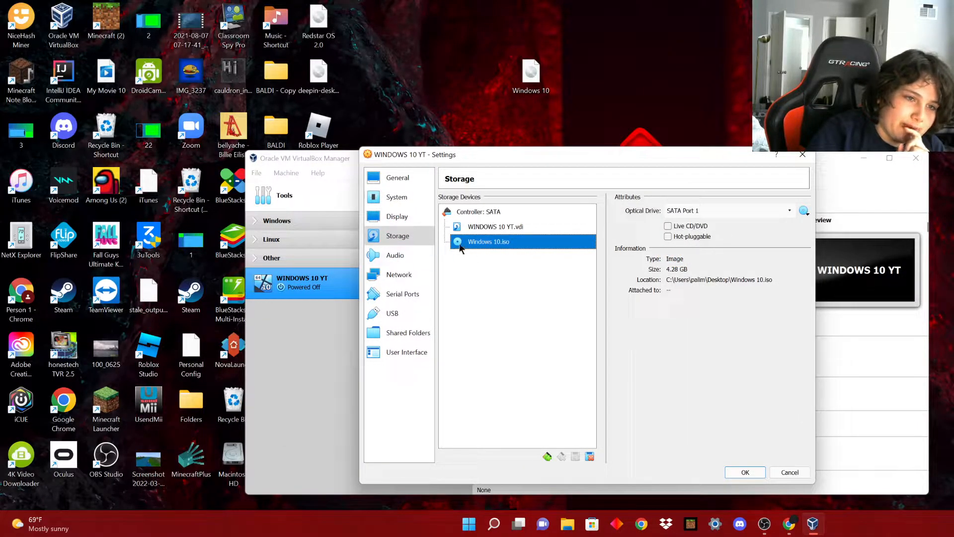
click(744, 472)
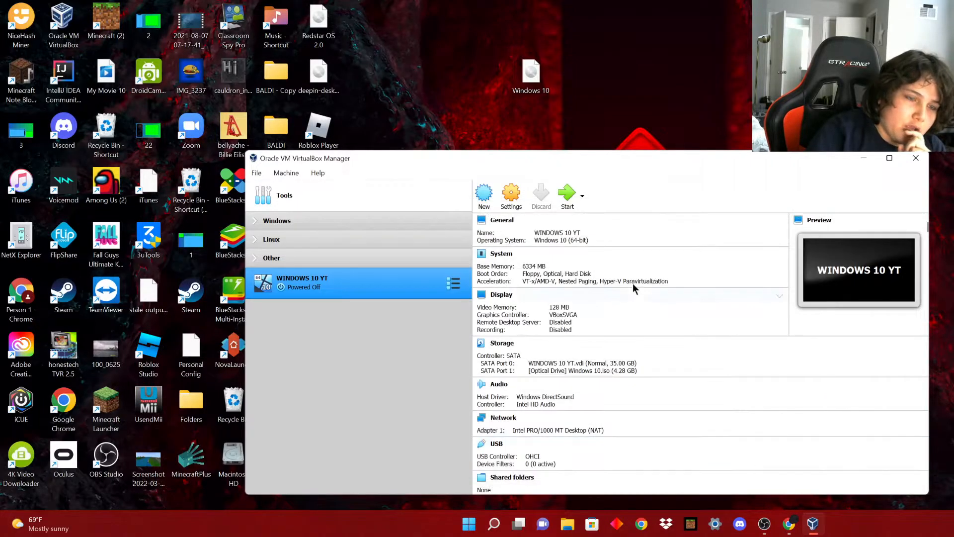
Start WINDOWS 10 YT and reposition the Manager and VM windows to watch it boot.
click(567, 195)
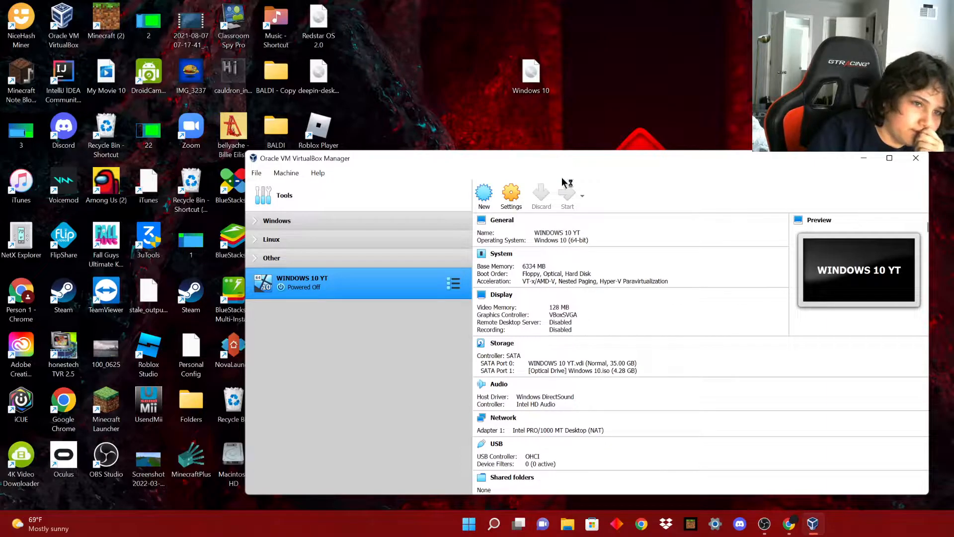
drag(535, 157, 426, 128)
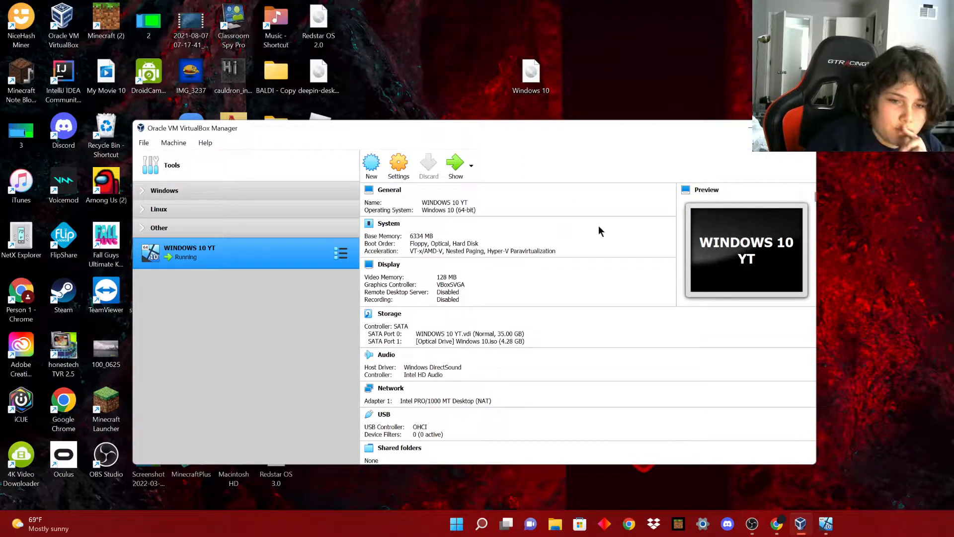
drag(615, 148, 305, 60)
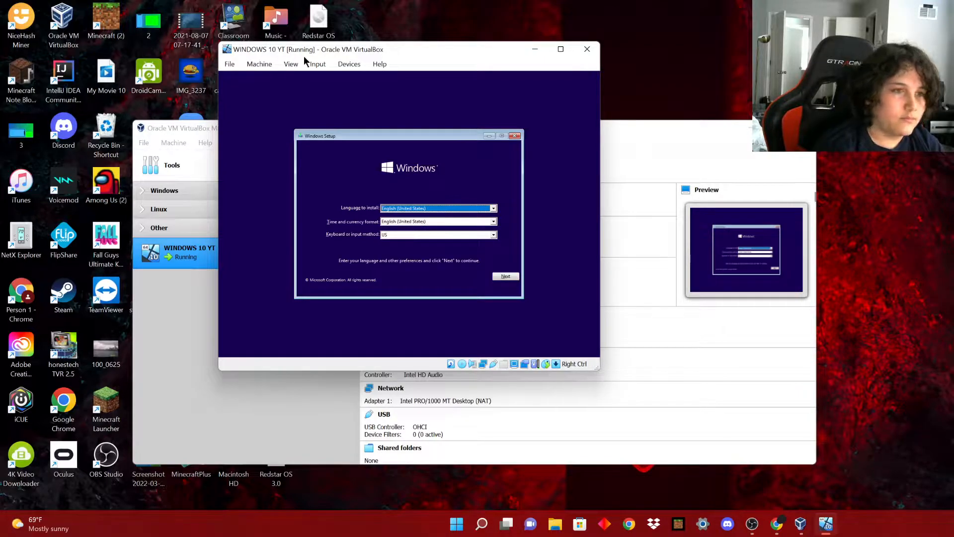
Begin the install without a product key, choose Windows 10 Home, and snap the VM window left.
click(512, 277)
click(412, 215)
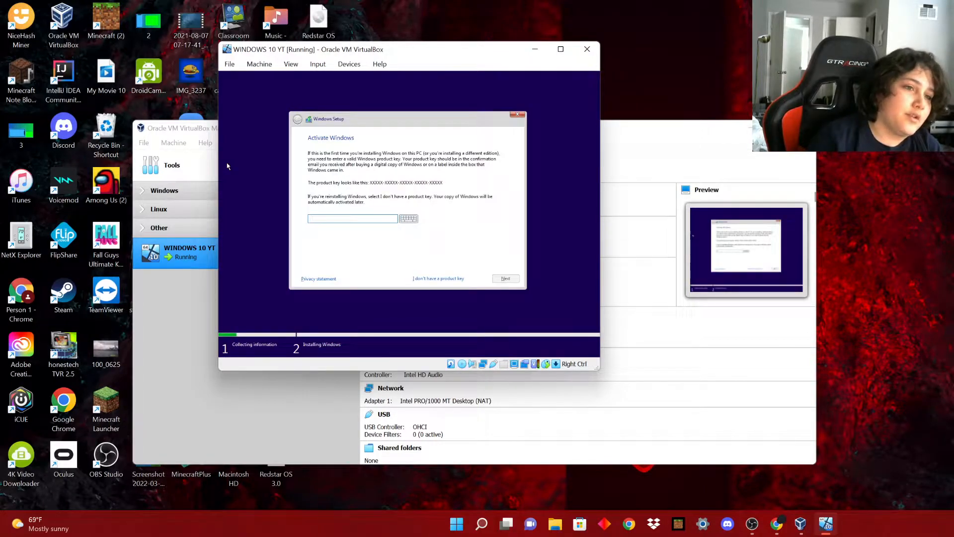
click(442, 279)
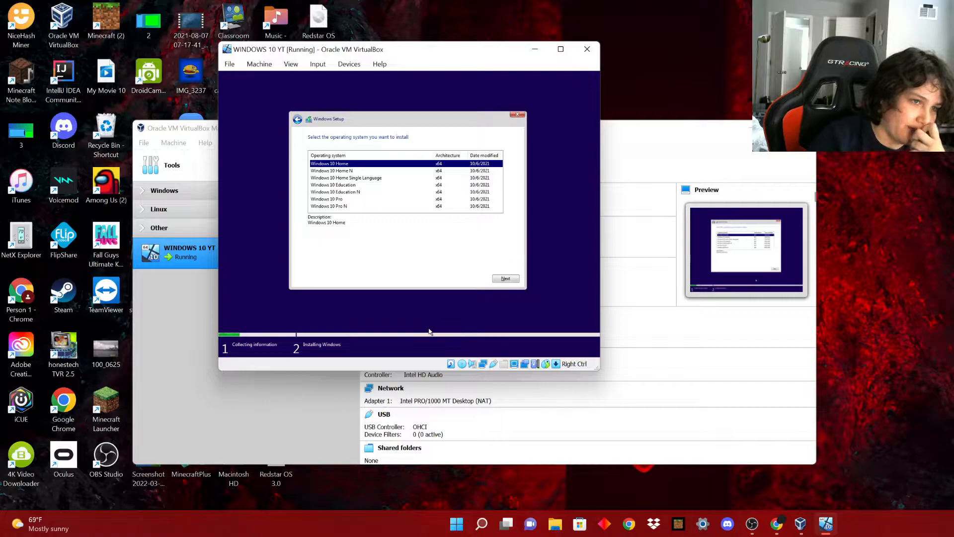
click(512, 279)
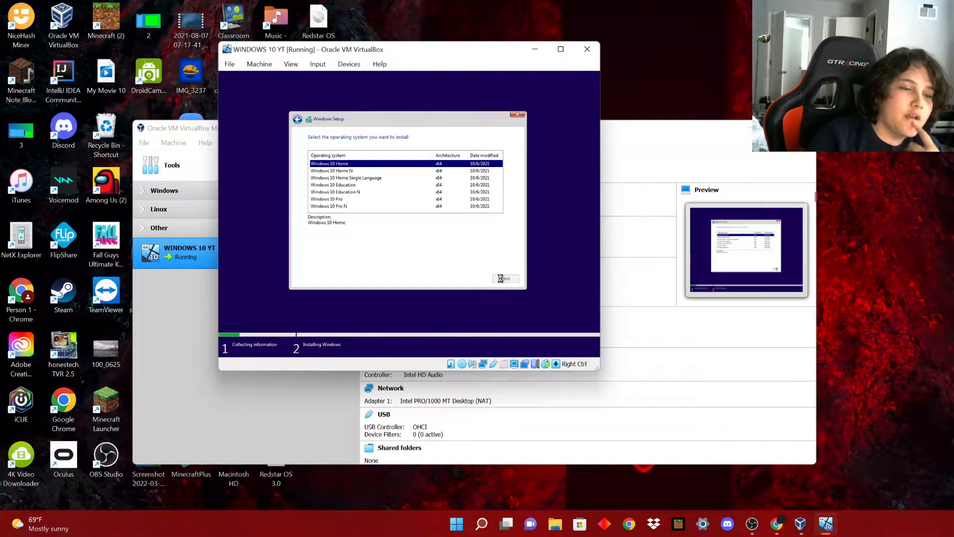
drag(357, 46, 0, 115)
Widen the VM window, accept the license, and run a Custom install onto Drive 0.
click(581, 80)
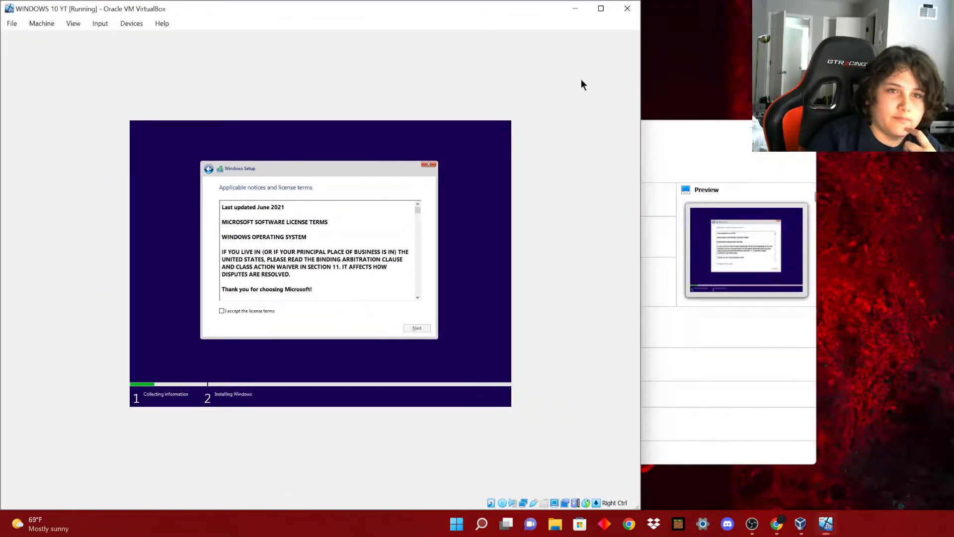
drag(642, 90, 951, 90)
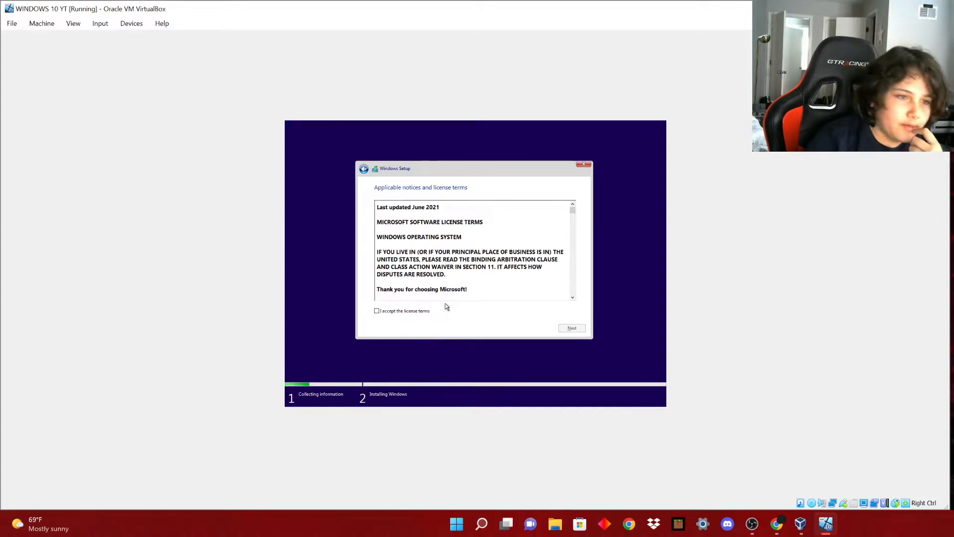
click(412, 309)
click(572, 329)
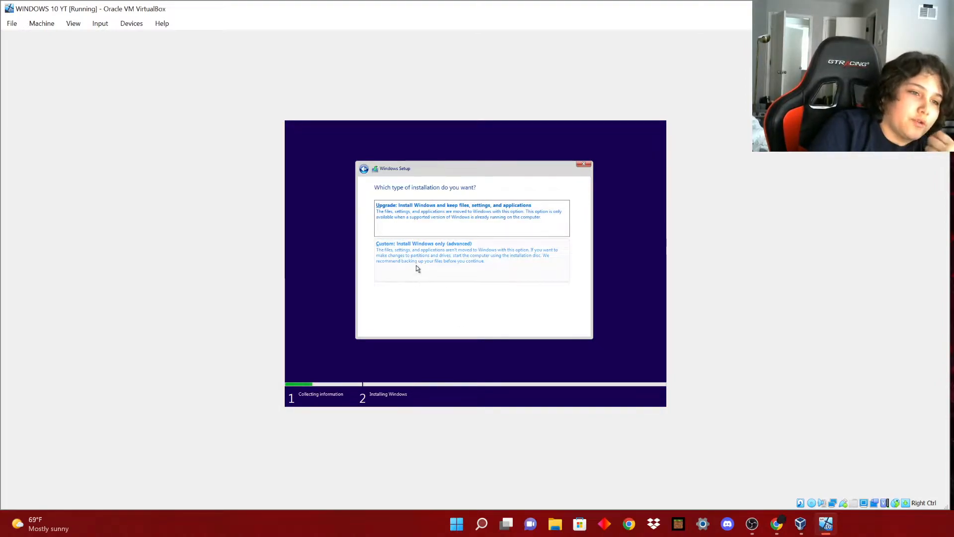
click(454, 275)
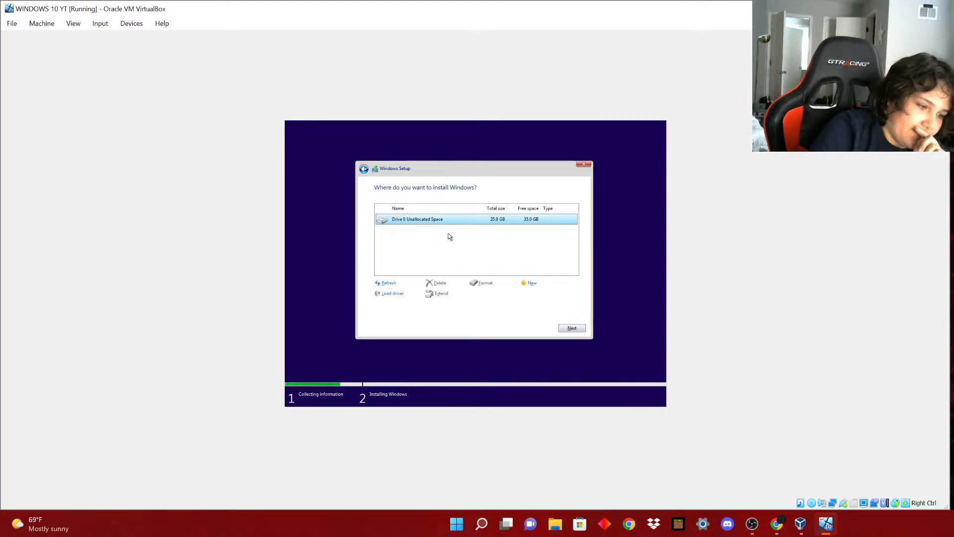
click(571, 328)
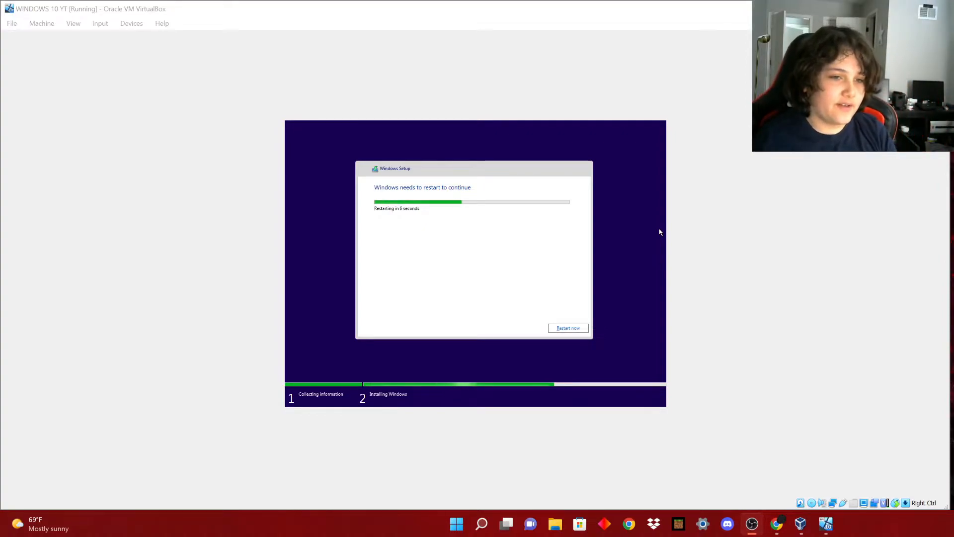
Choose Restart now in Windows Setup to reboot the guest immediately.
click(577, 329)
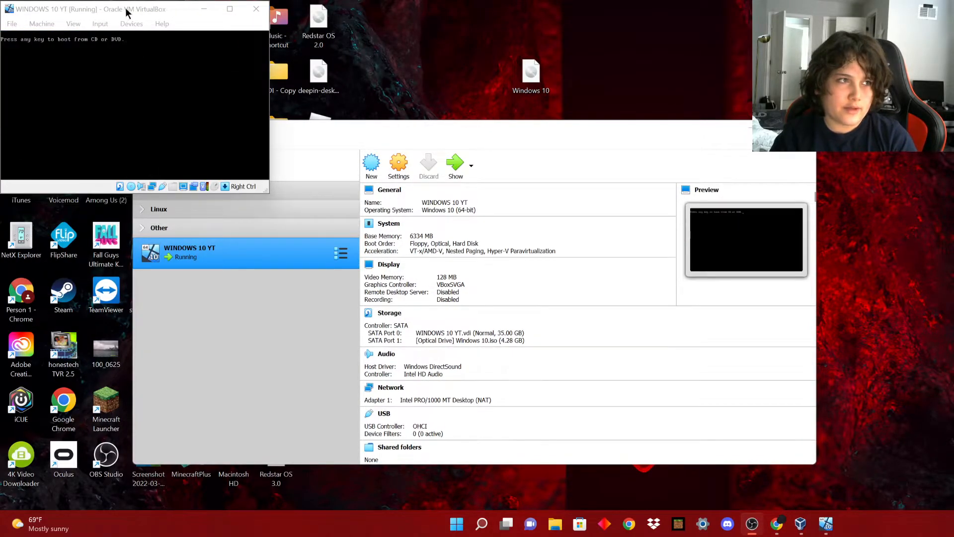
Let the guest continue booting past the CD prompt while arranging the VM and Manager windows.
drag(128, 11, 141, 19)
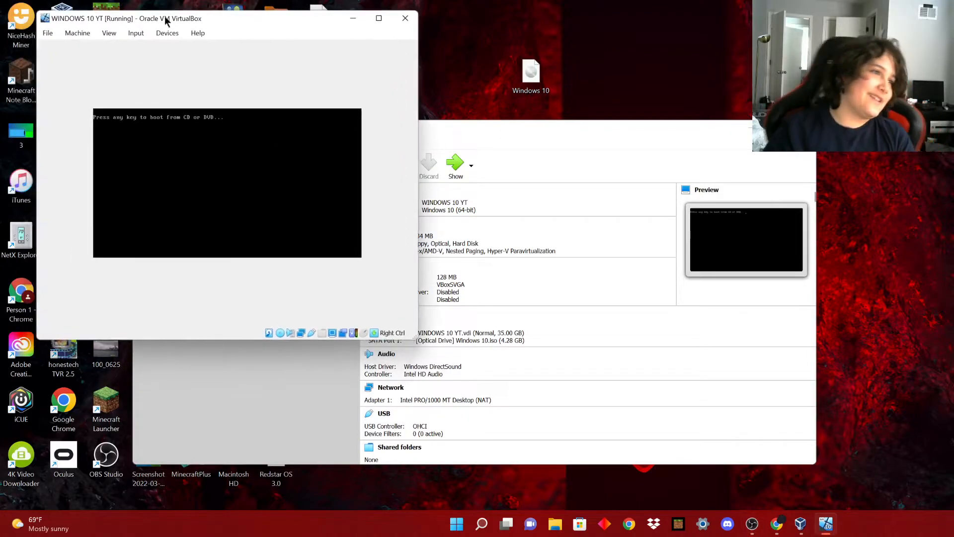
key(Return)
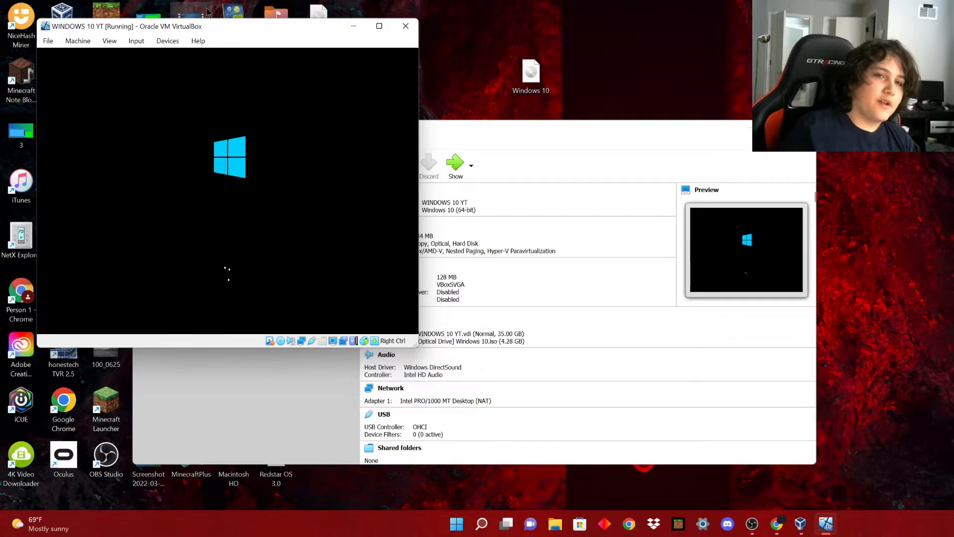
drag(518, 132, 587, 105)
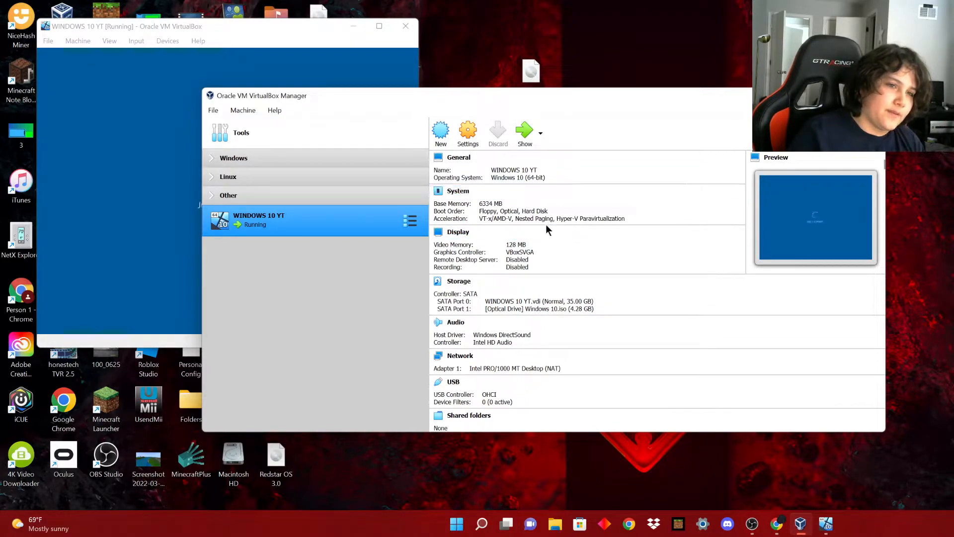
click(112, 171)
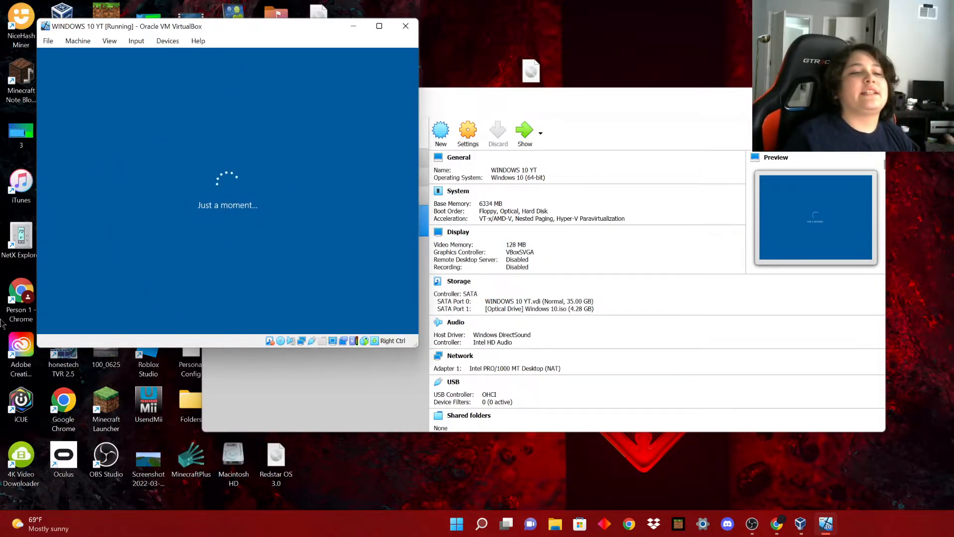
mouse_move(177, 29)
mouse_down()
mouse_move(225, 53)
mouse_move(183, 19)
mouse_up()
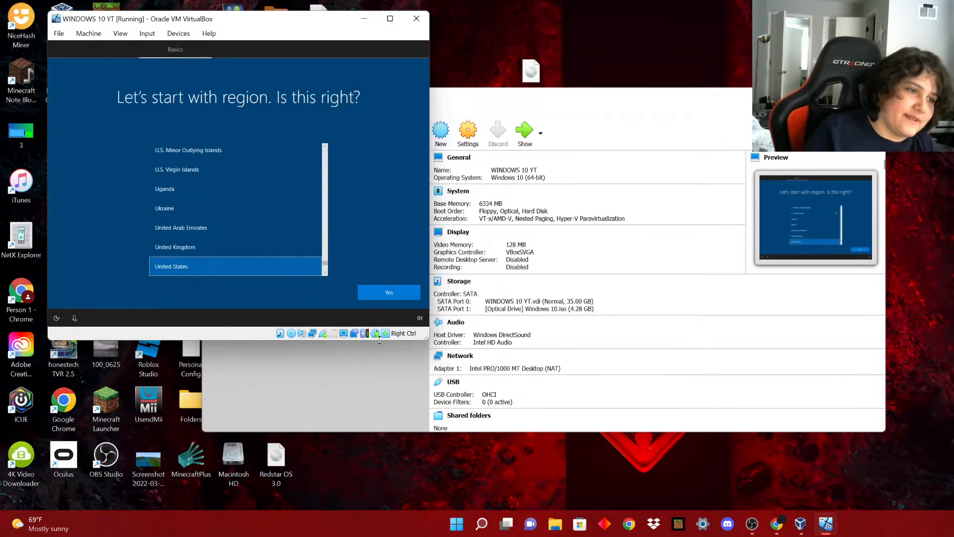
Confirm United States region and US keyboard layout, skipping a second layout.
click(391, 293)
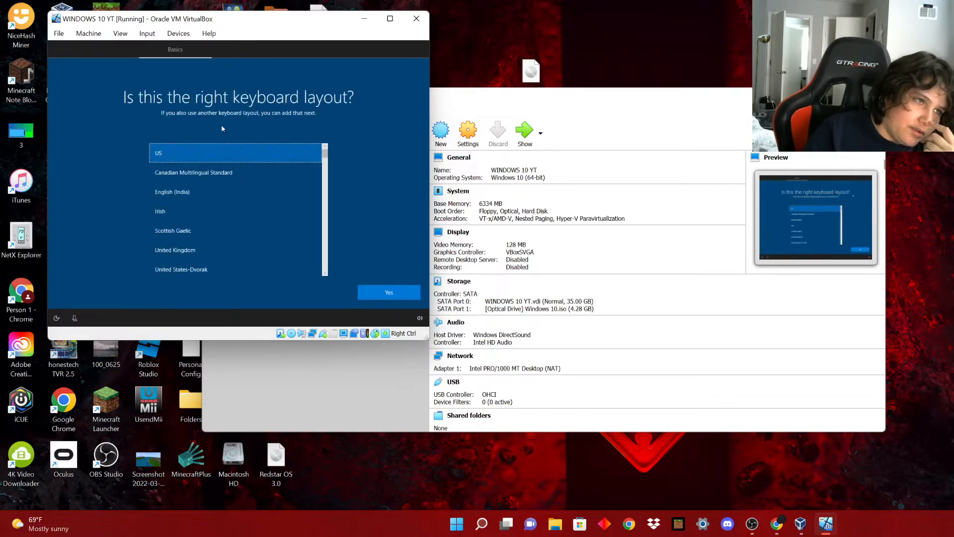
click(367, 293)
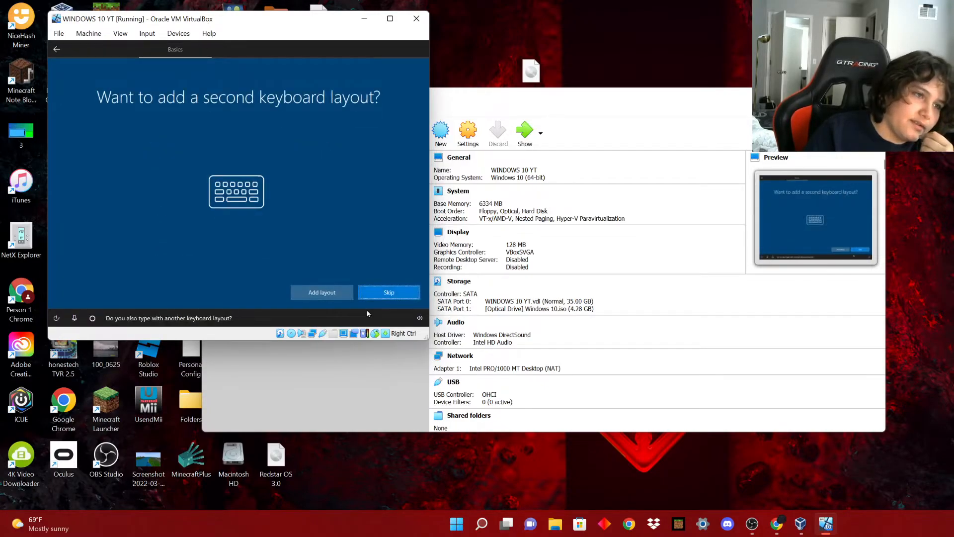
click(379, 292)
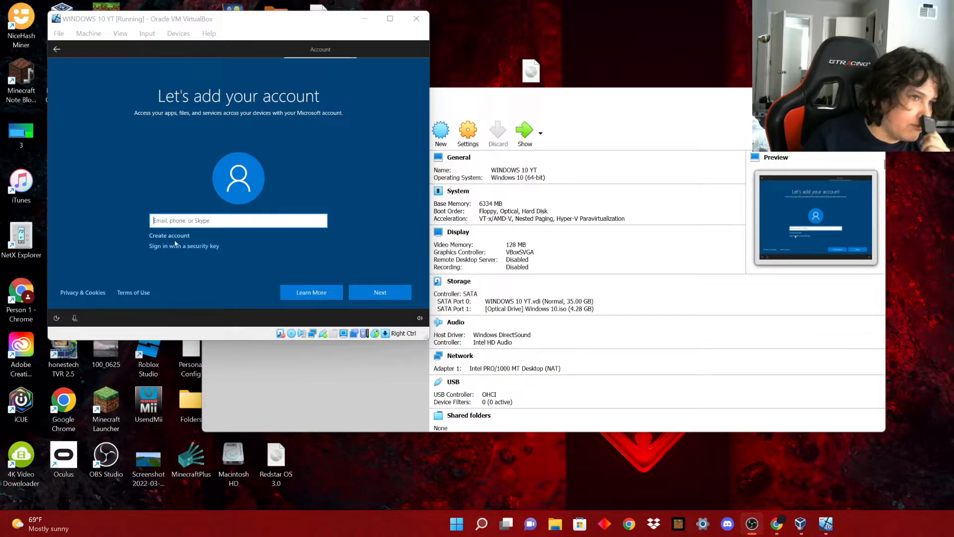
Try continuing without signing in or an email address, then return to the account page.
click(377, 296)
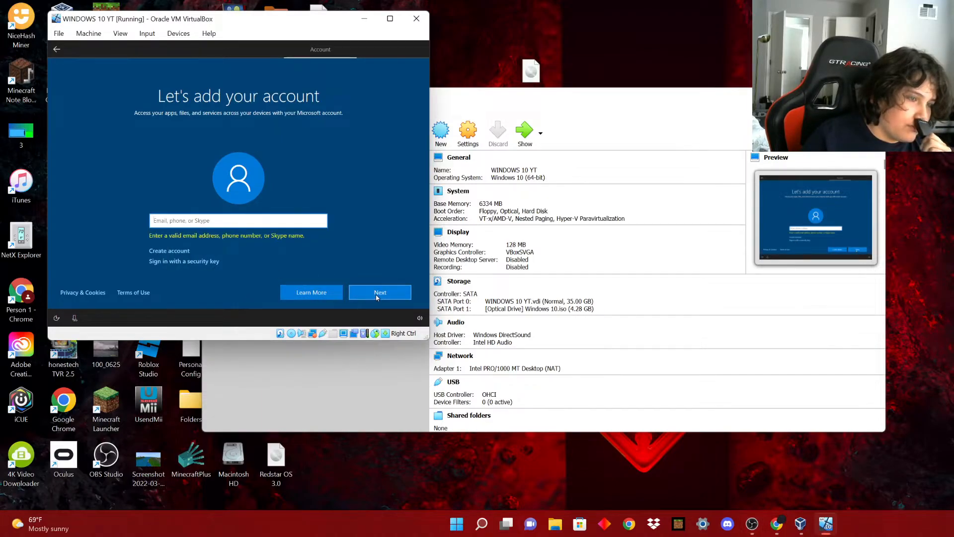
click(176, 250)
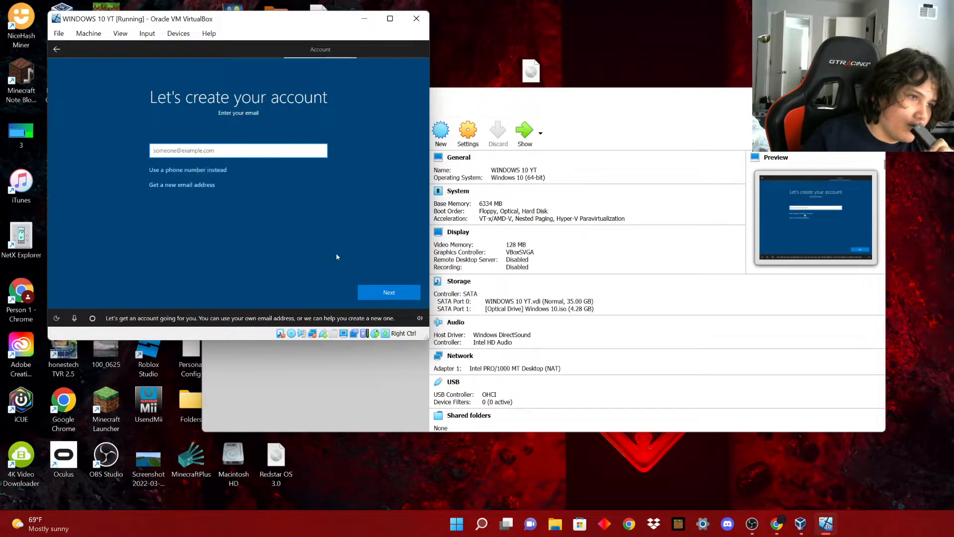
click(384, 293)
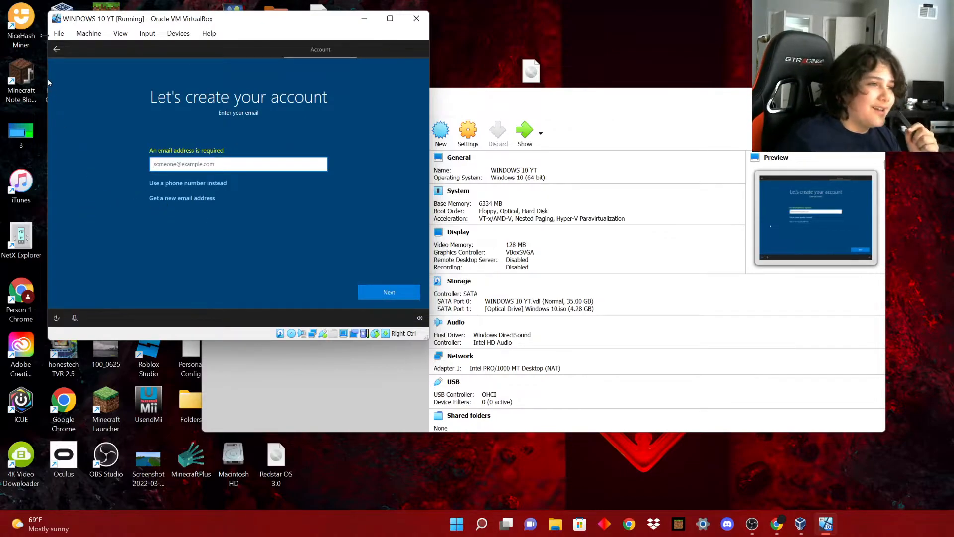
click(57, 46)
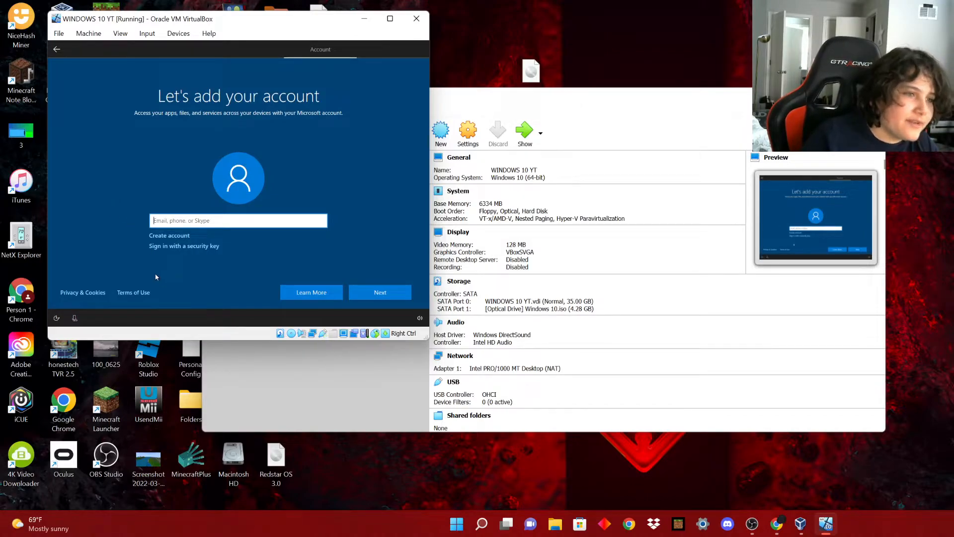
click(387, 294)
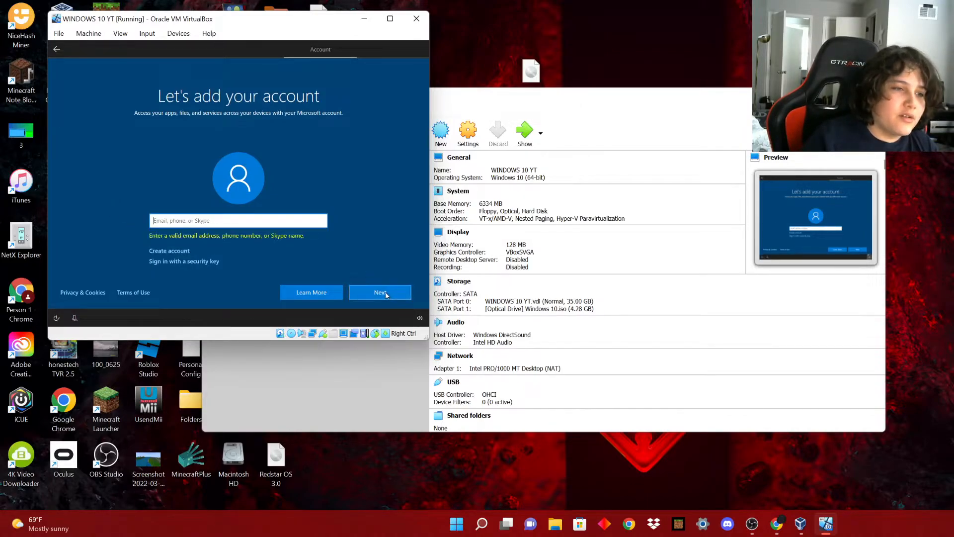
Enter a local account name and submit it.
text(wqADE)
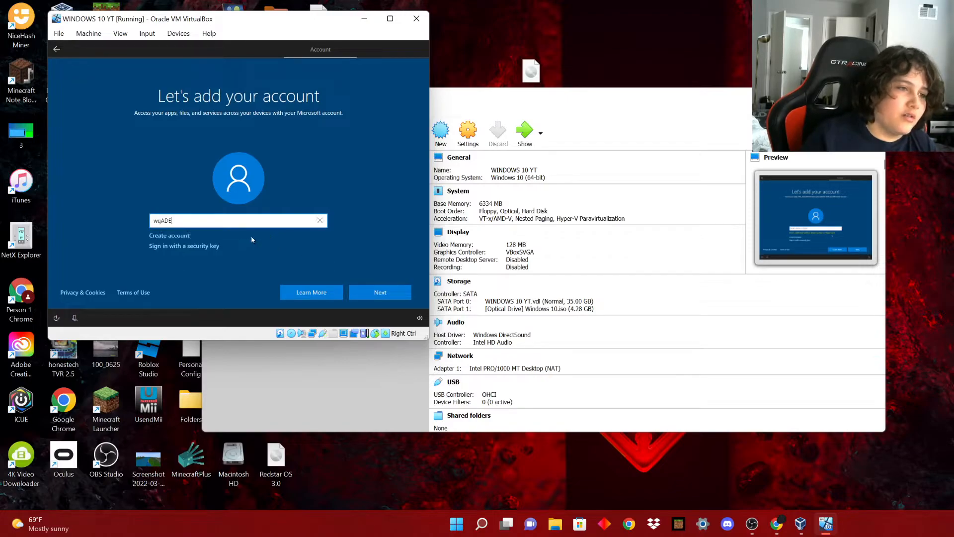
key(BackSpace)
key(BackSpace)
key(BackSpace)
key(BackSpace)
key(BackSpace)
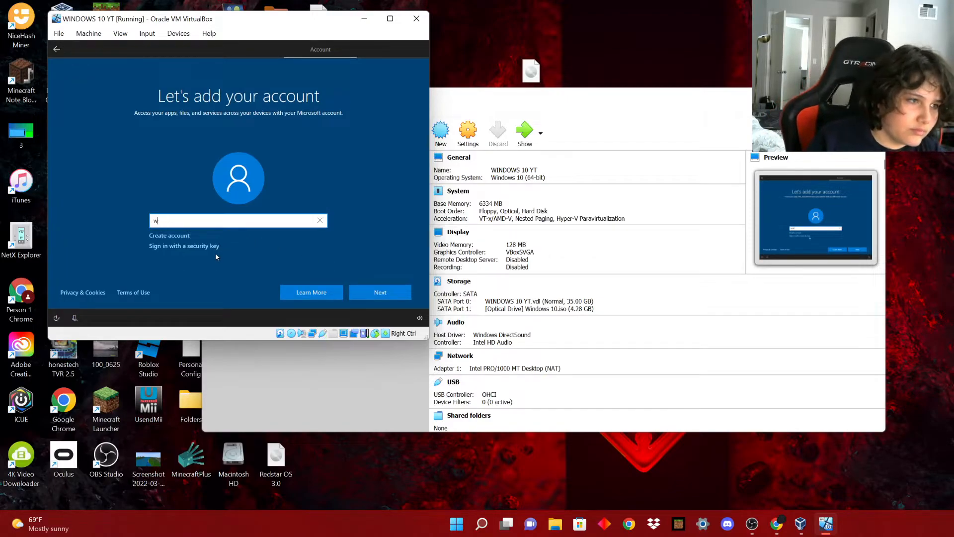
text(DIN)
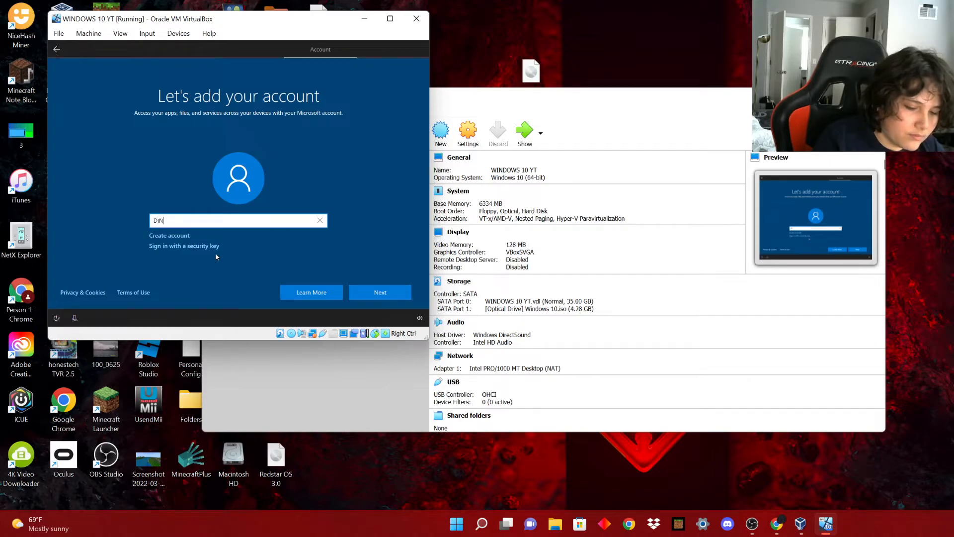
text(GUS)
click(366, 291)
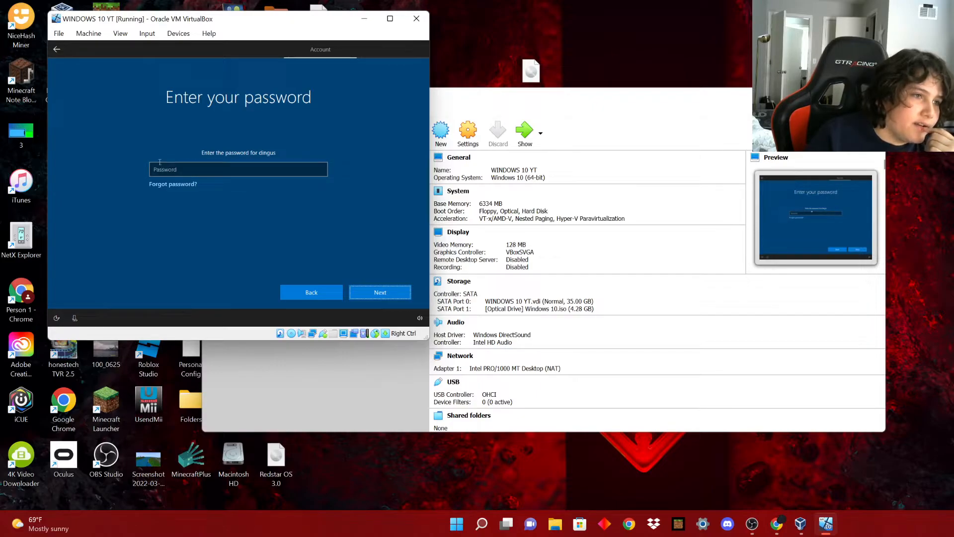
Explore Microsoft account options (new outlook.com address, phone sign-up), then go back.
click(319, 293)
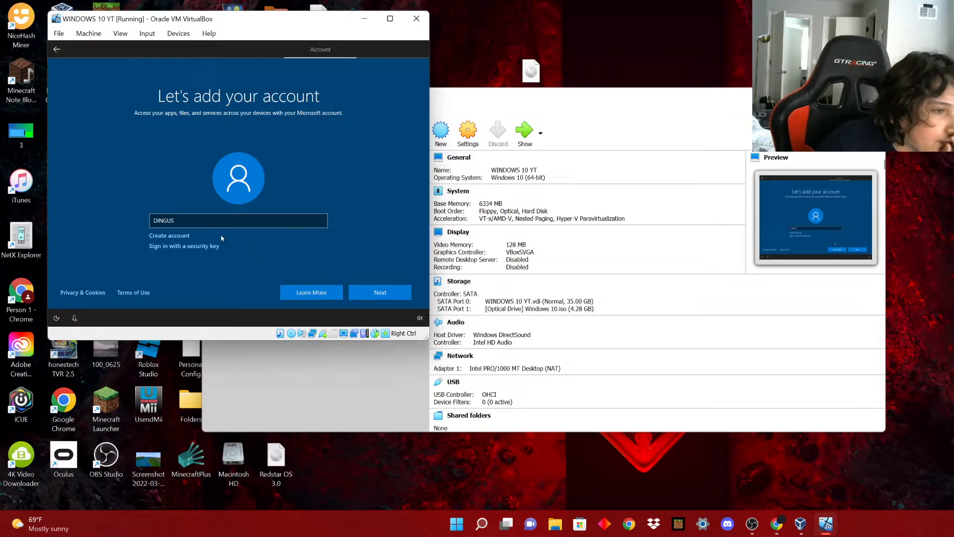
click(174, 236)
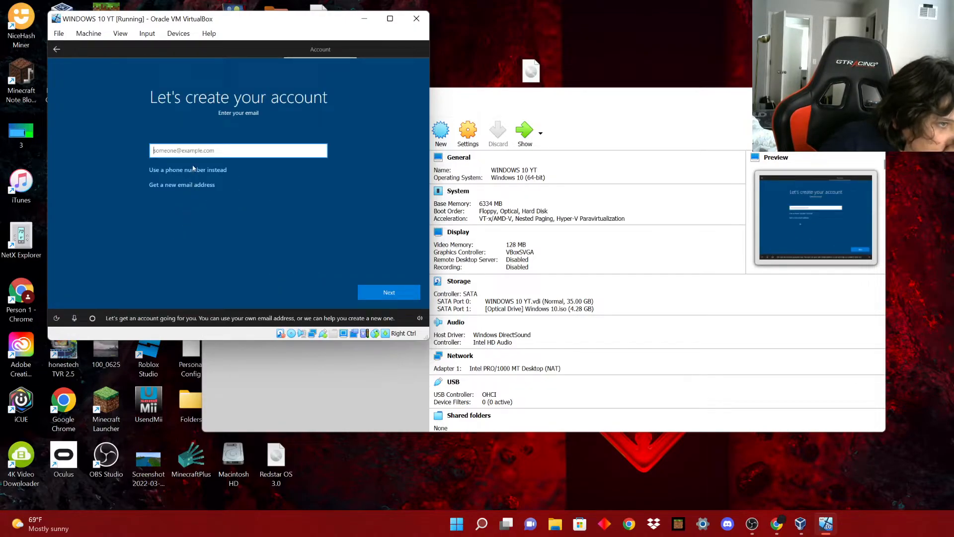
click(191, 187)
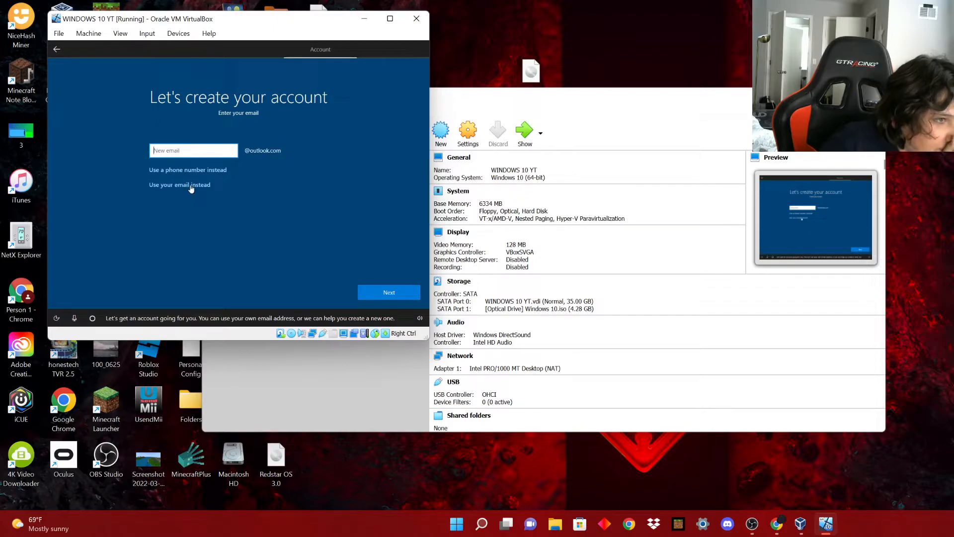
click(184, 170)
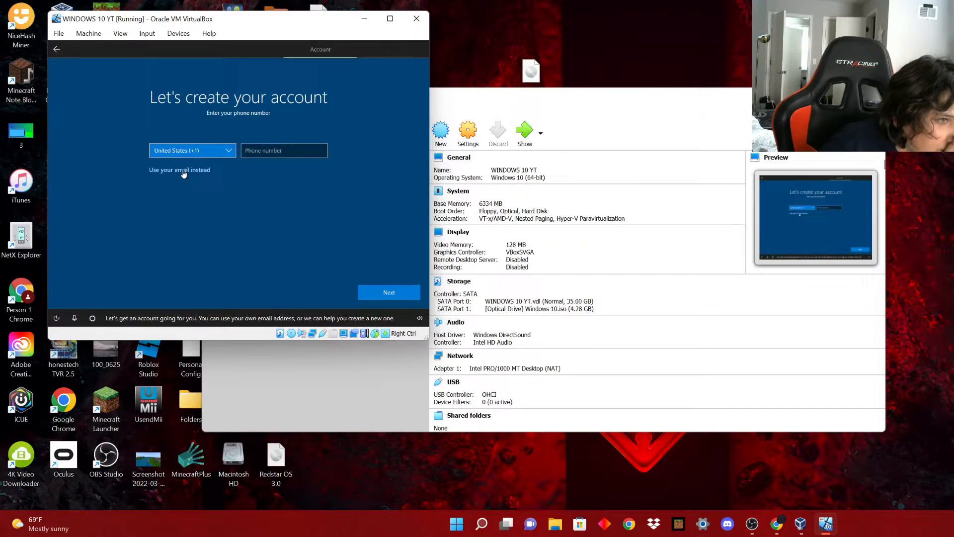
click(57, 48)
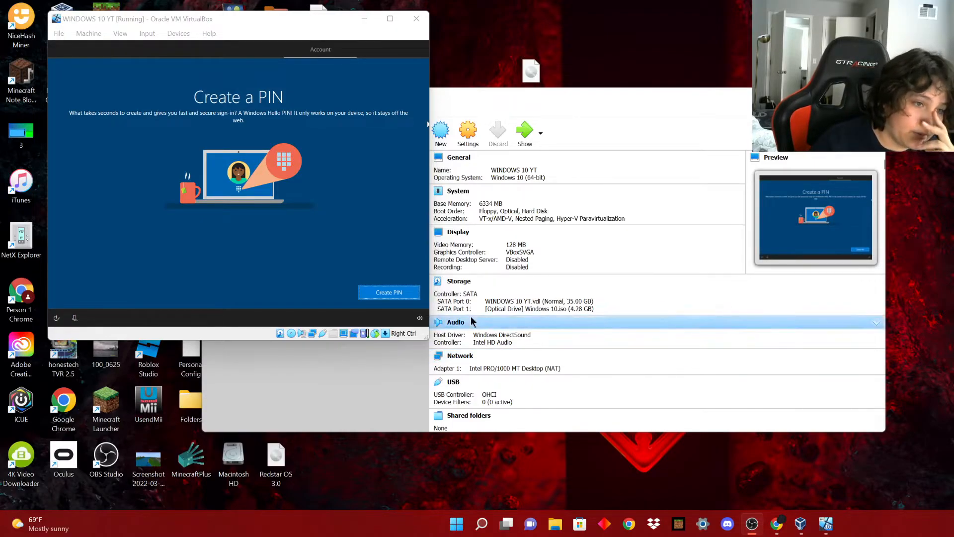
Create a sign-in PIN, entering and confirming a numeric PIN.
click(383, 294)
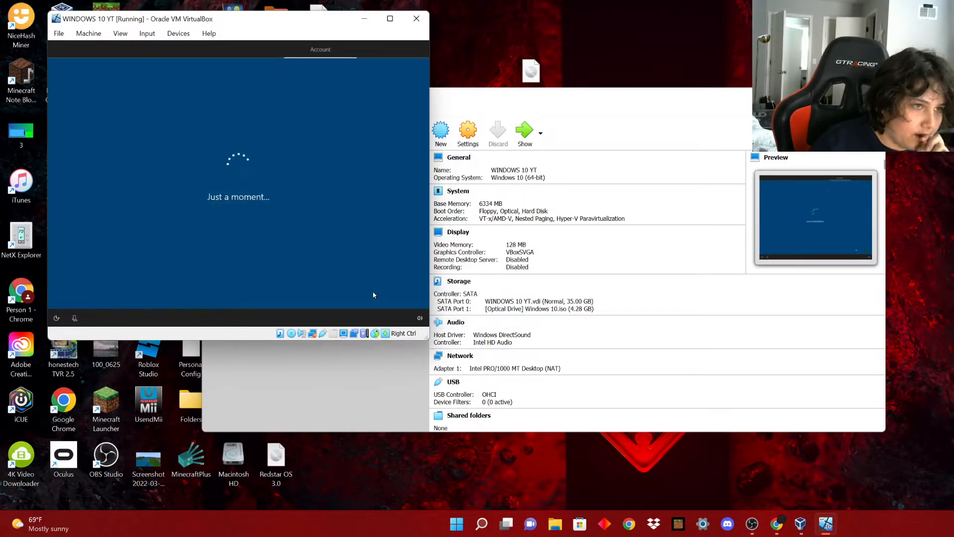
text(••••••••)
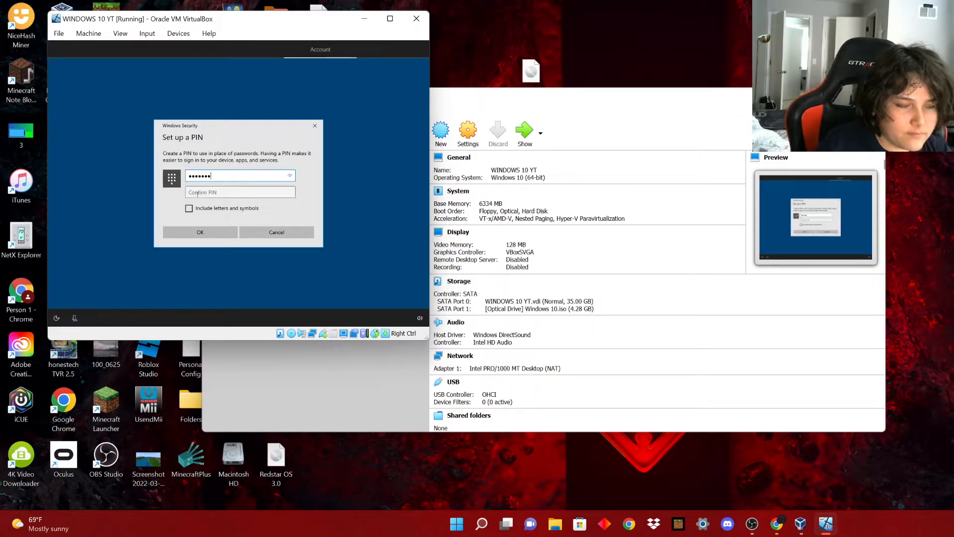
click(291, 176)
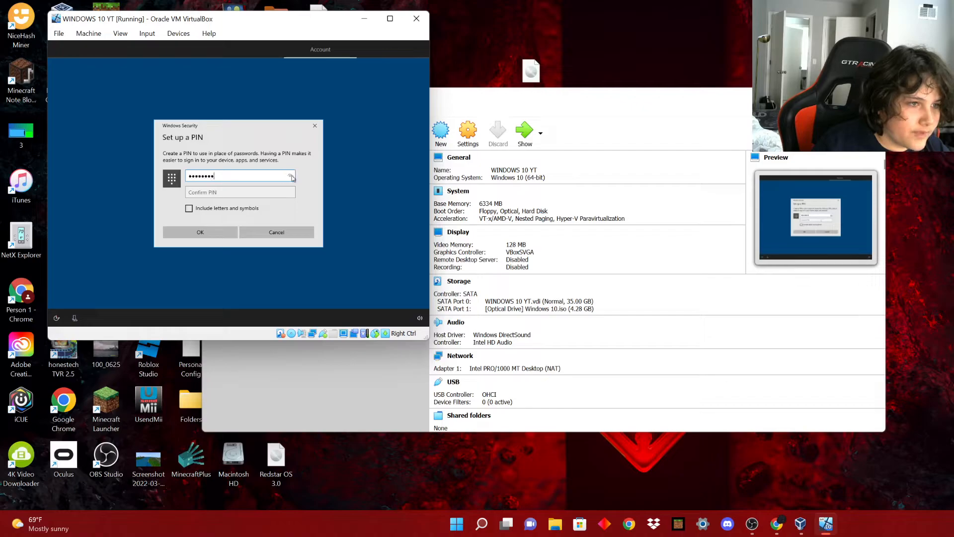
click(290, 176)
click(236, 190)
text(123456)
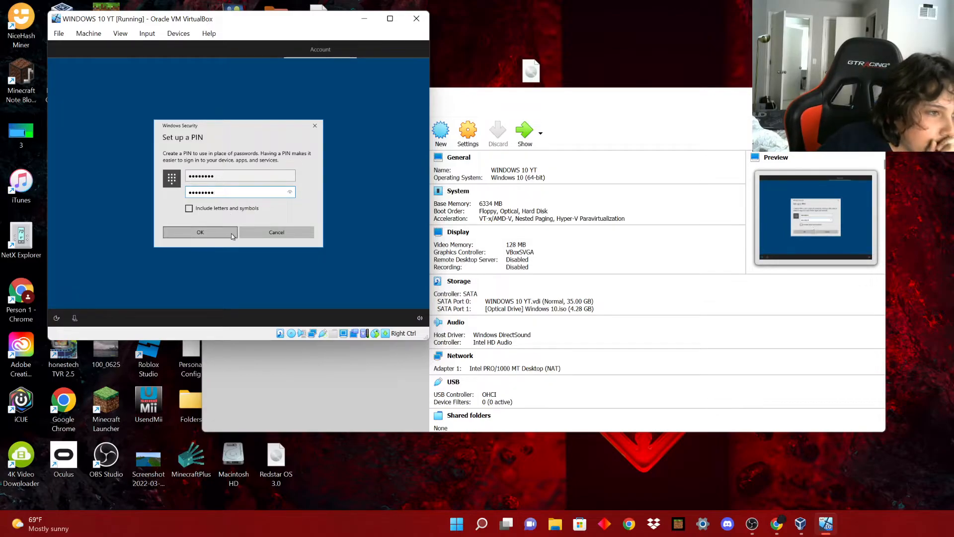
click(229, 233)
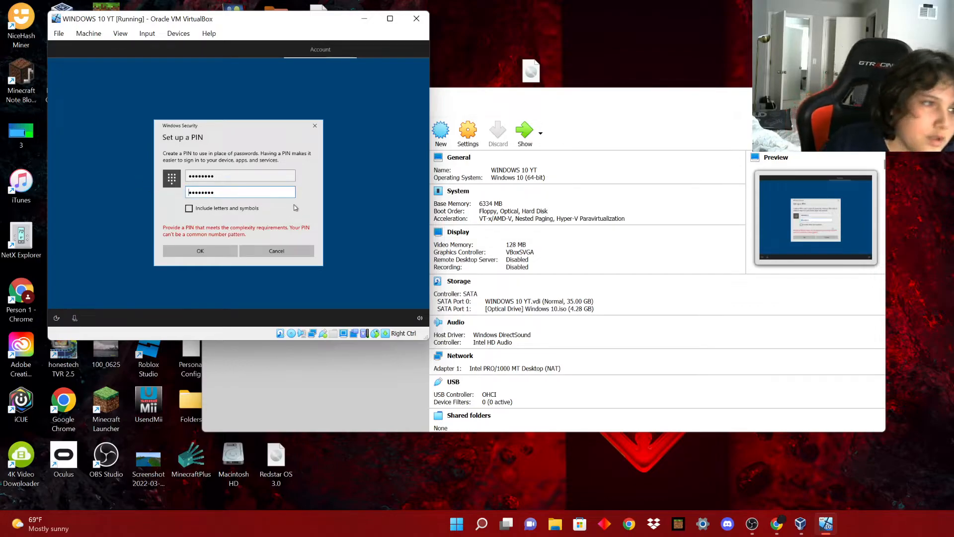
Clear the rejected PIN, allow letters and symbols, and re-enter and confirm a new PIN.
double_click(256, 176)
click(188, 176)
key(BackSpace)
key(BackSpace)
key(BackSpace)
key(BackSpace)
key(BackSpace)
key(BackSpace)
key(BackSpace)
key(BackSpace)
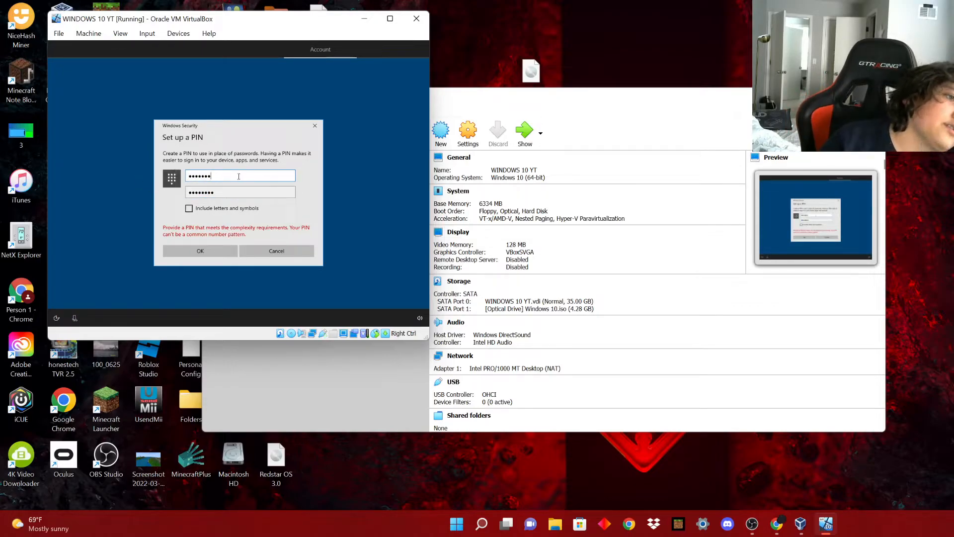
click(230, 190)
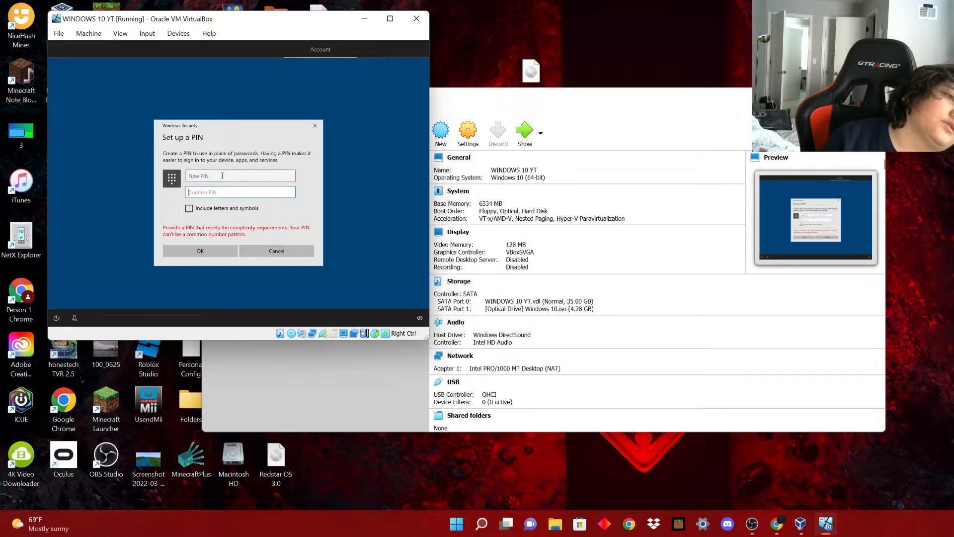
click(219, 174)
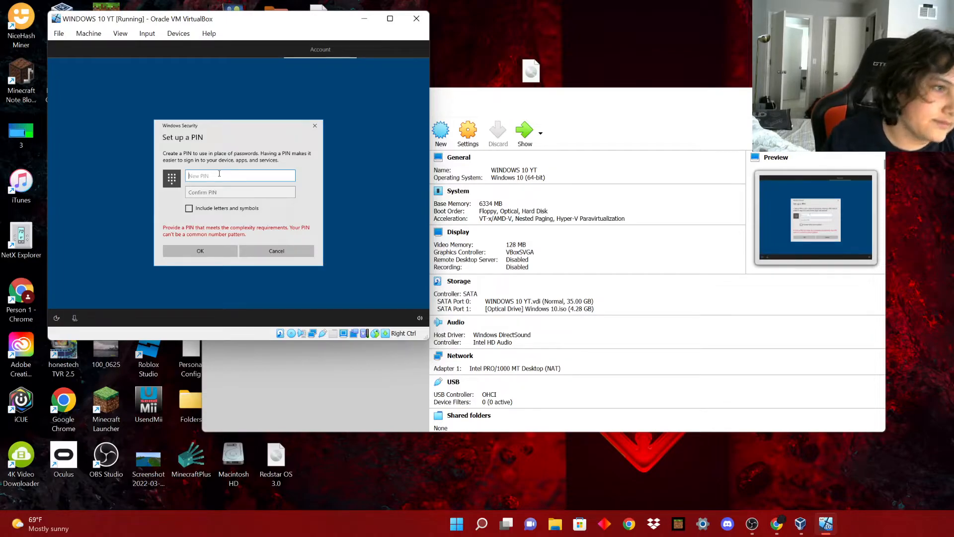
click(189, 208)
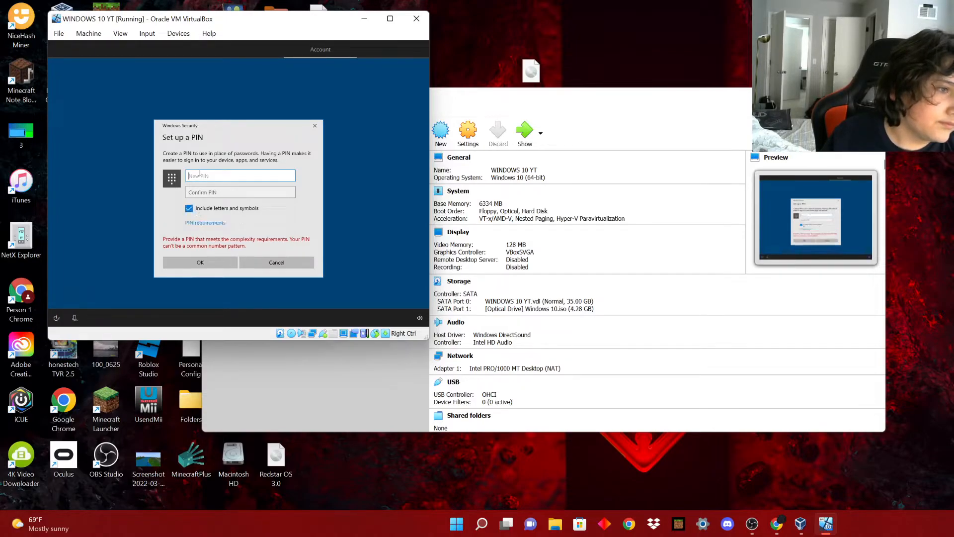
text(1)
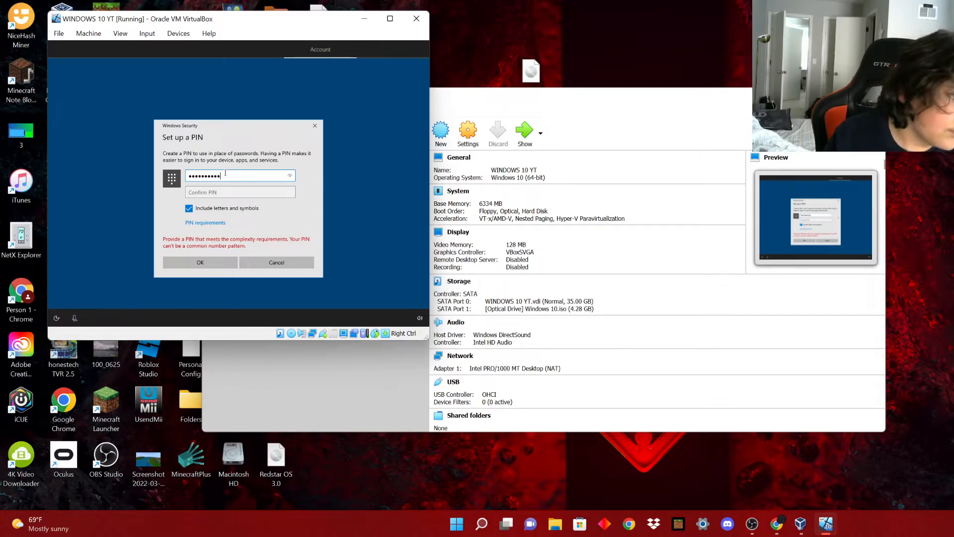
click(223, 191)
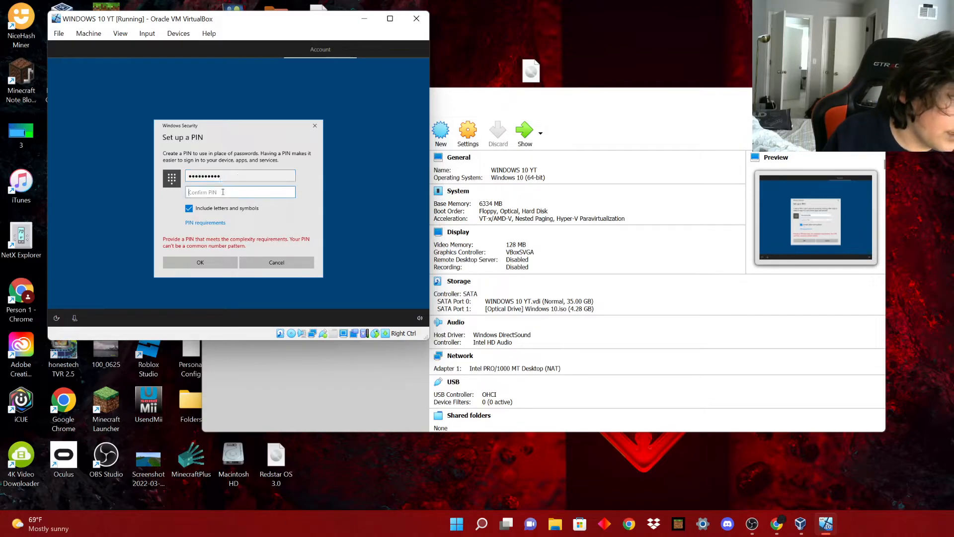
text(123)
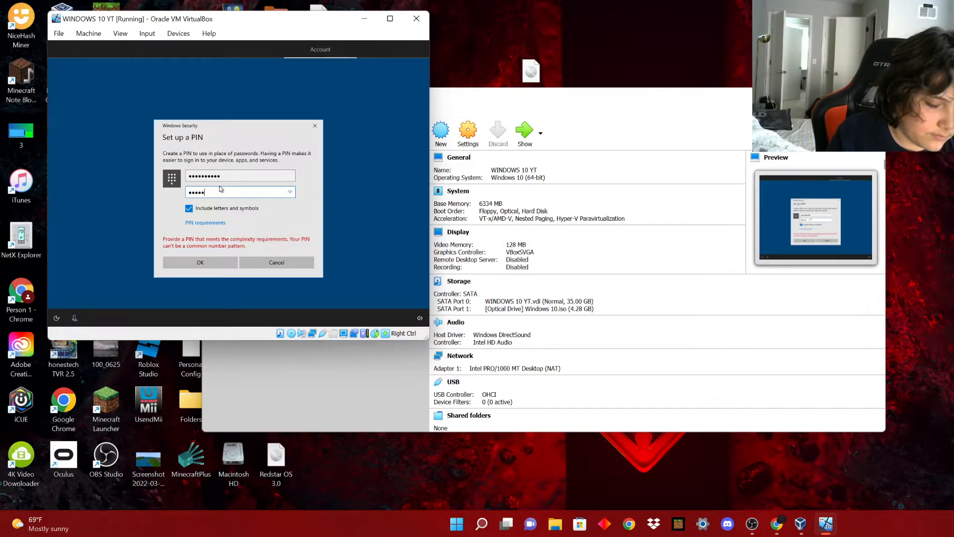
text(4567890)
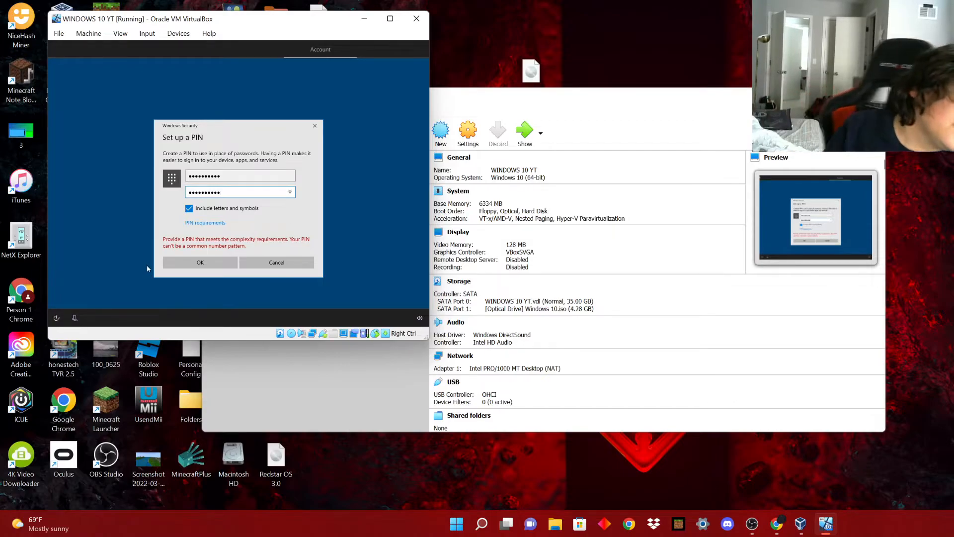
click(210, 269)
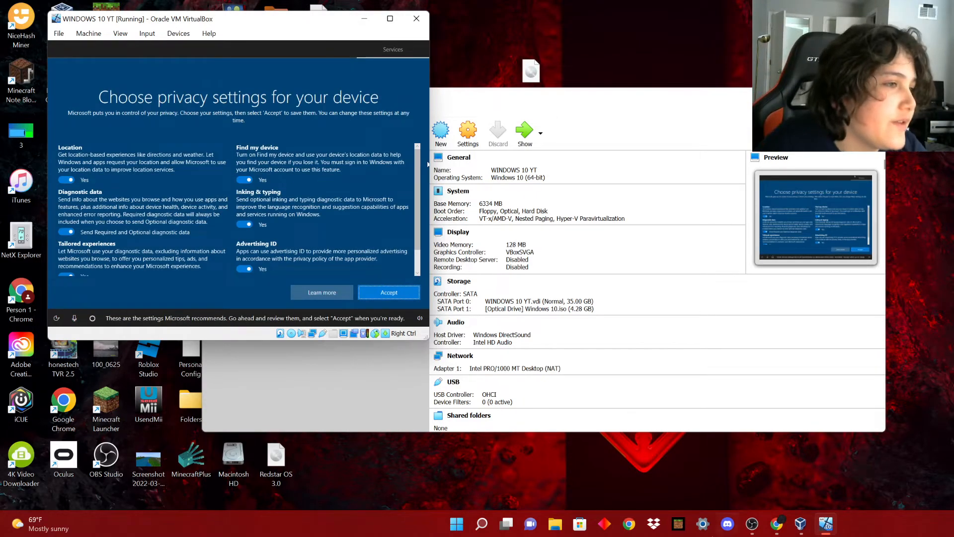
Accept the recommended privacy settings, skip experience customisation, and decline linking an Android phone.
click(411, 289)
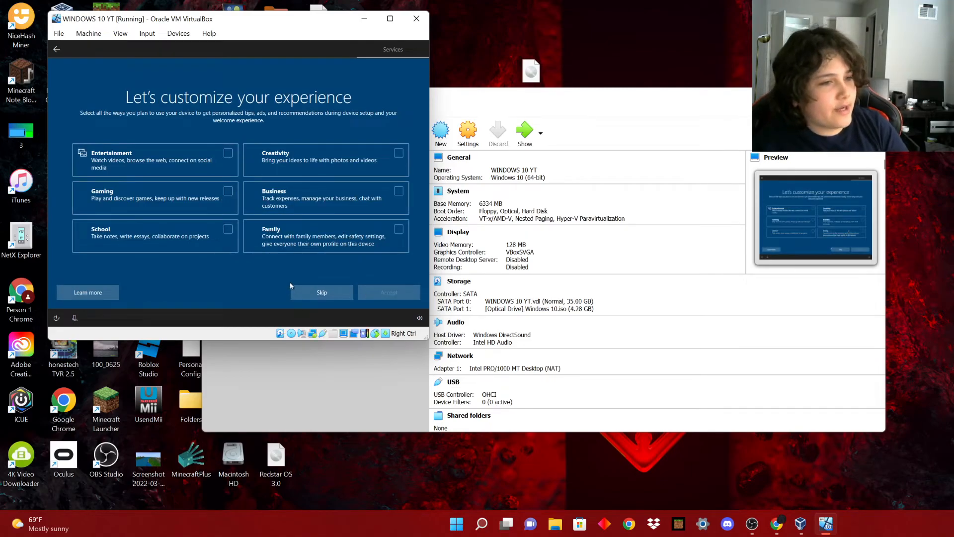
click(322, 297)
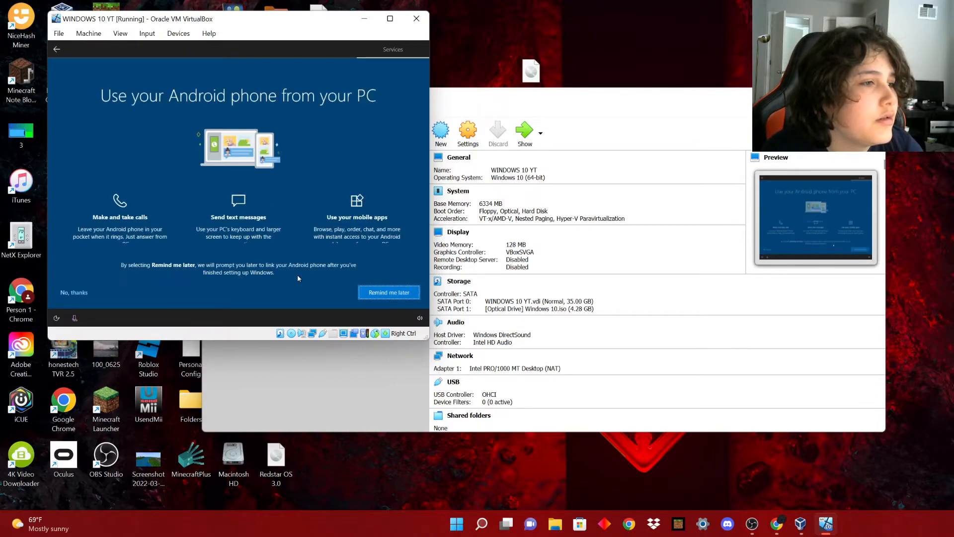
click(75, 291)
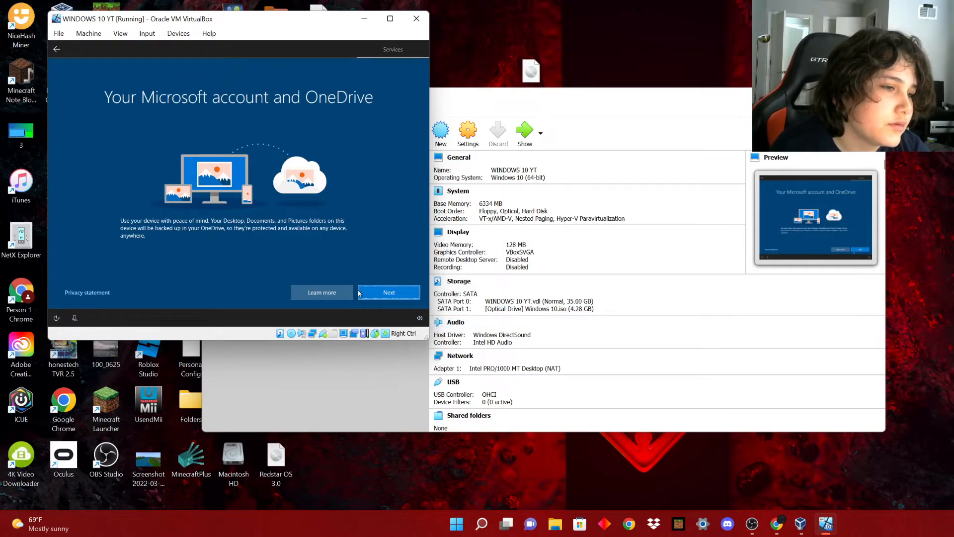
Continue past OneDrive backup, then decline the Microsoft 365 trial and Cortana's personal-information request.
click(396, 291)
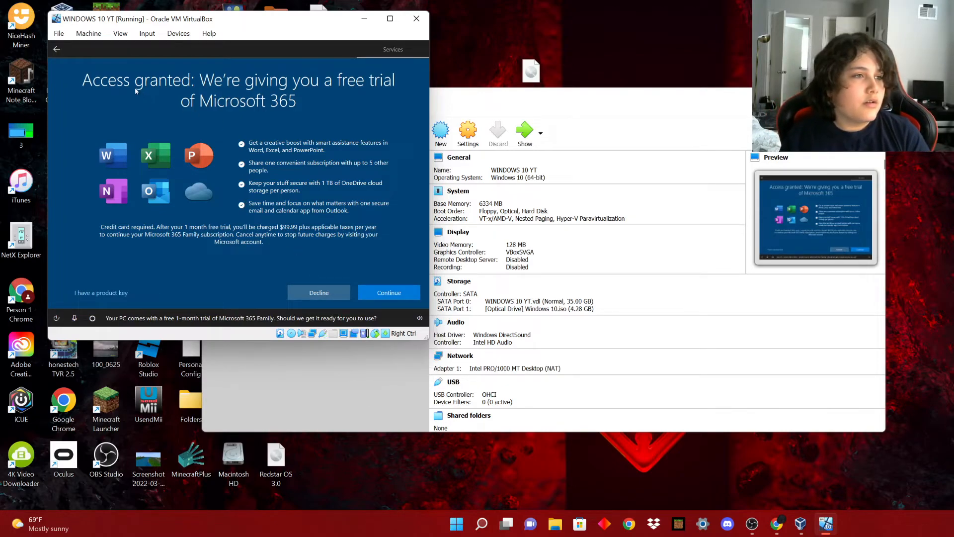
click(330, 294)
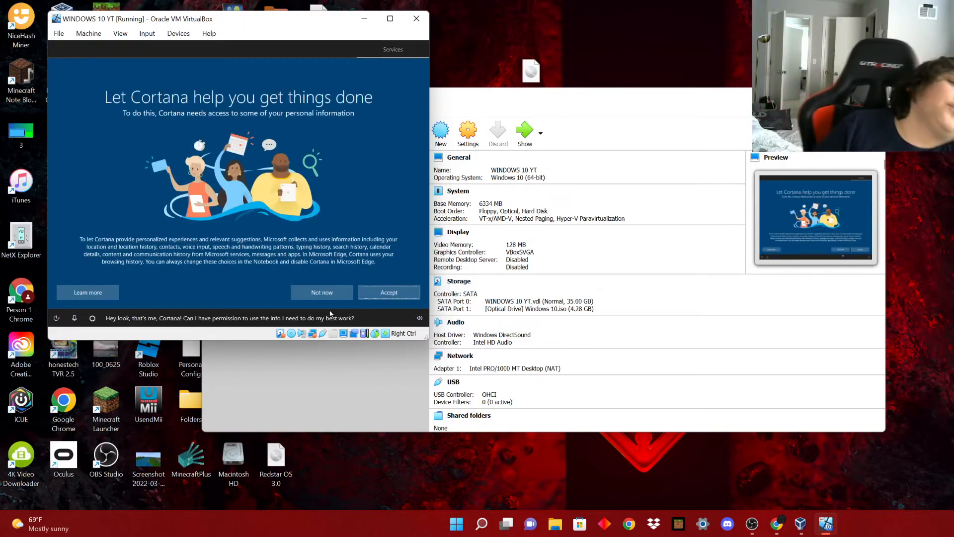
click(318, 293)
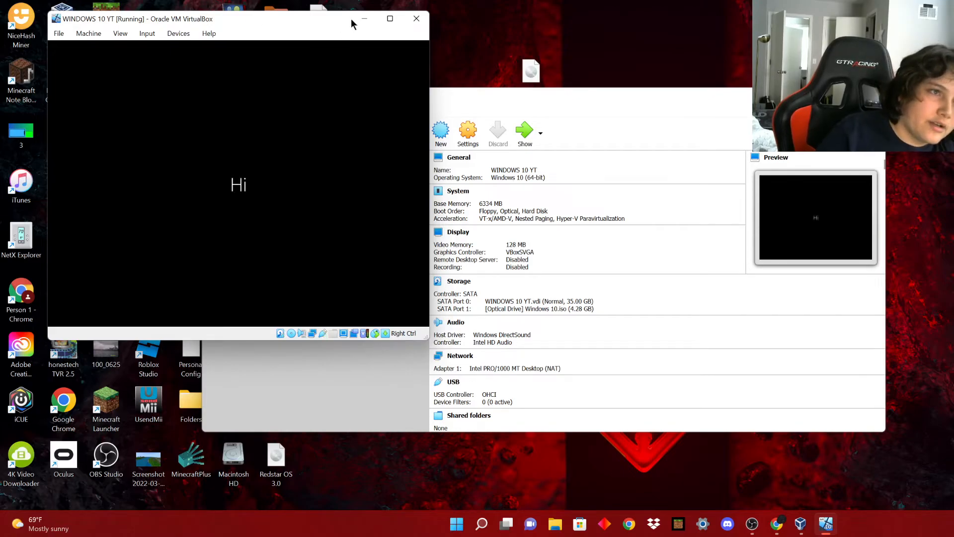
Maximise the VM window, snap it to the top-left, and drag it taller while Windows finishes.
click(391, 19)
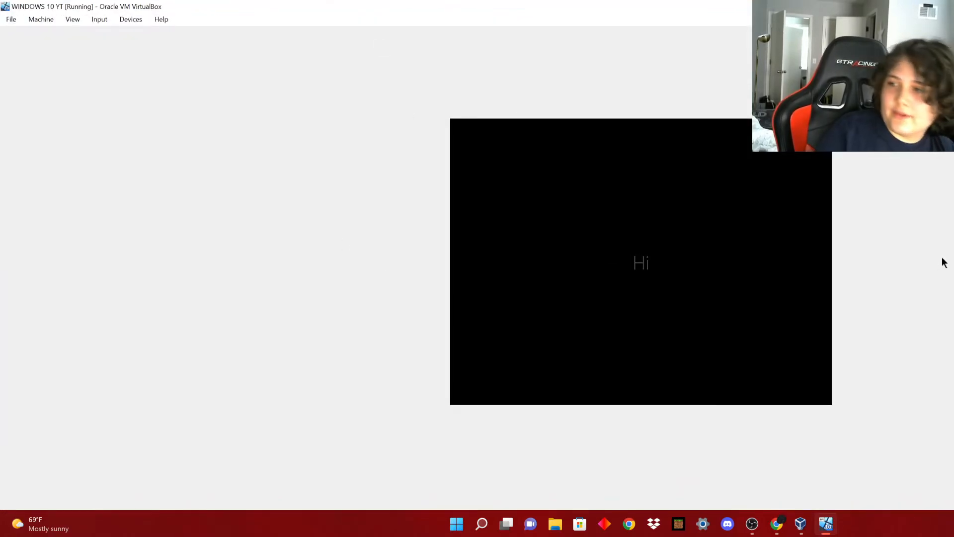
drag(343, 7, 0, 1)
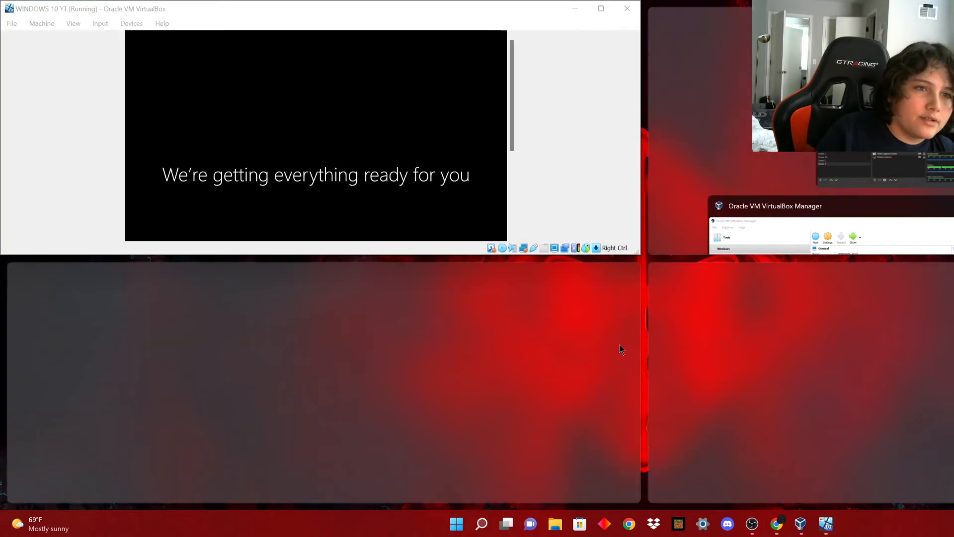
click(637, 337)
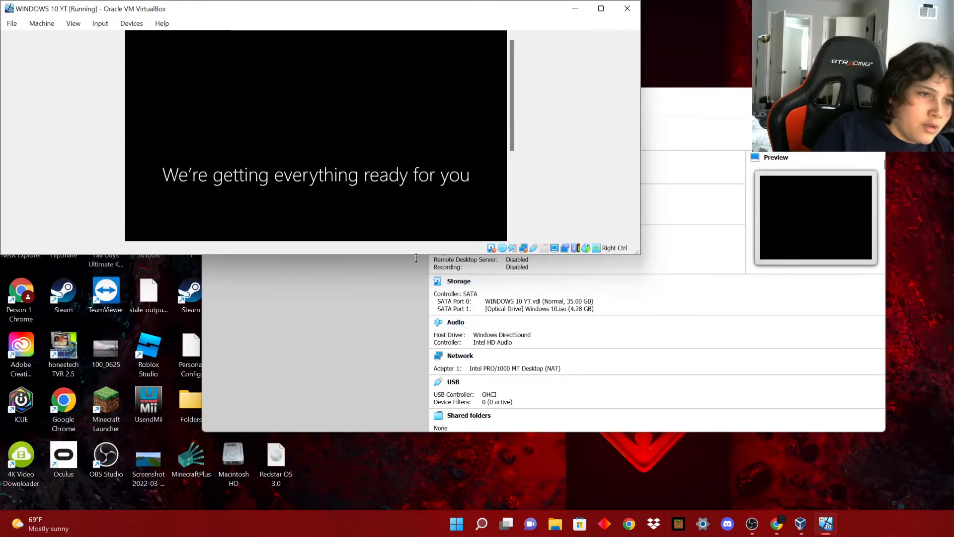
drag(414, 254, 403, 342)
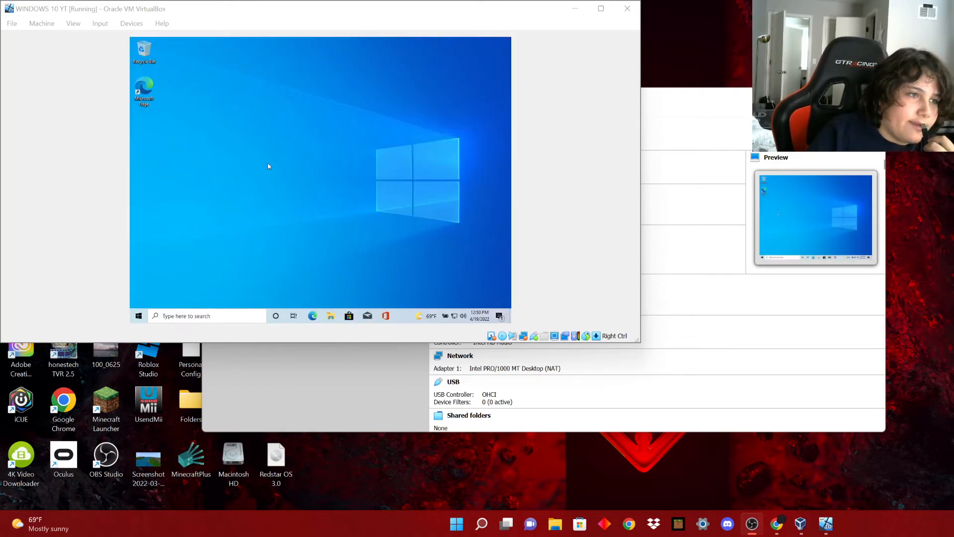
Toggle the VM window between full-screen and a smaller restored size.
click(602, 8)
drag(653, 5, 407, 45)
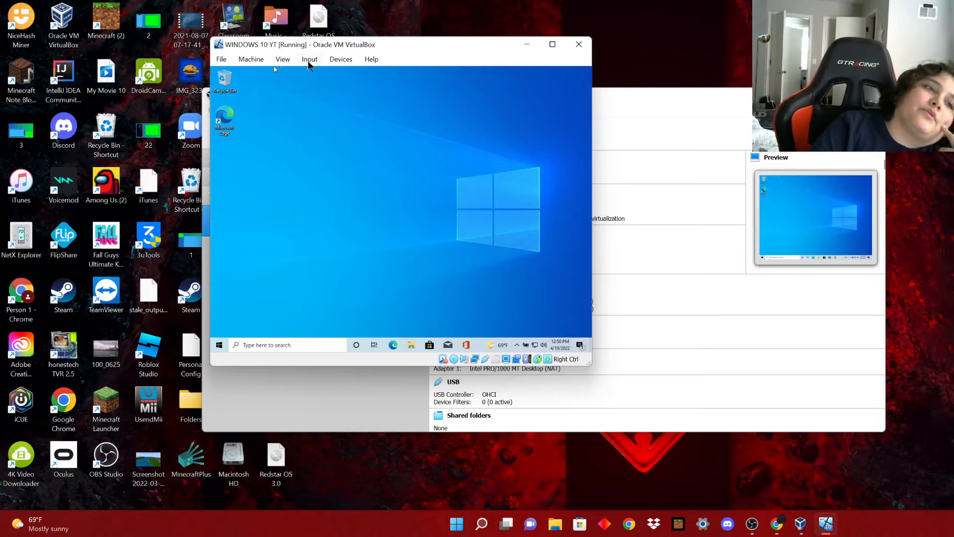
click(553, 44)
drag(592, 5, 358, 94)
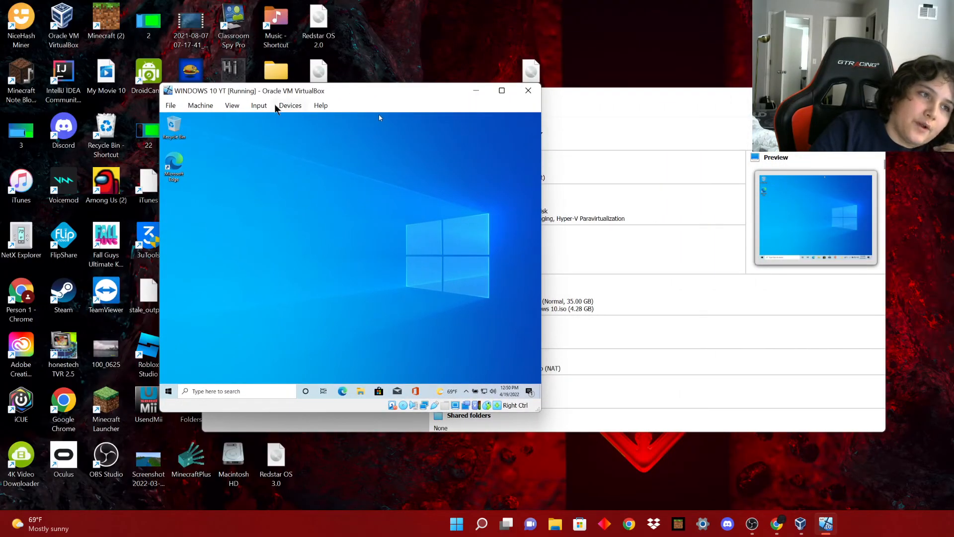
Insert the Guest Additions CD image from the Devices menu.
click(287, 106)
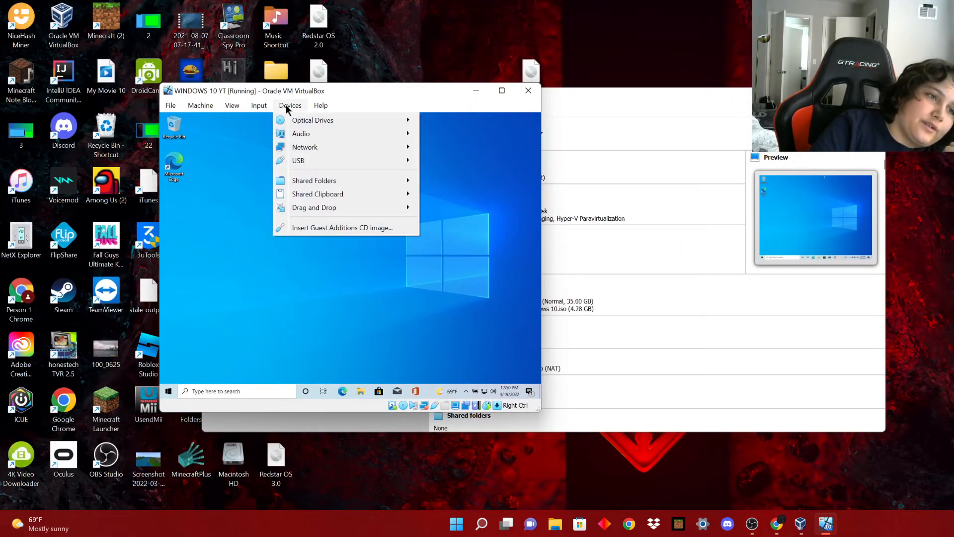
mouse_move(308, 104)
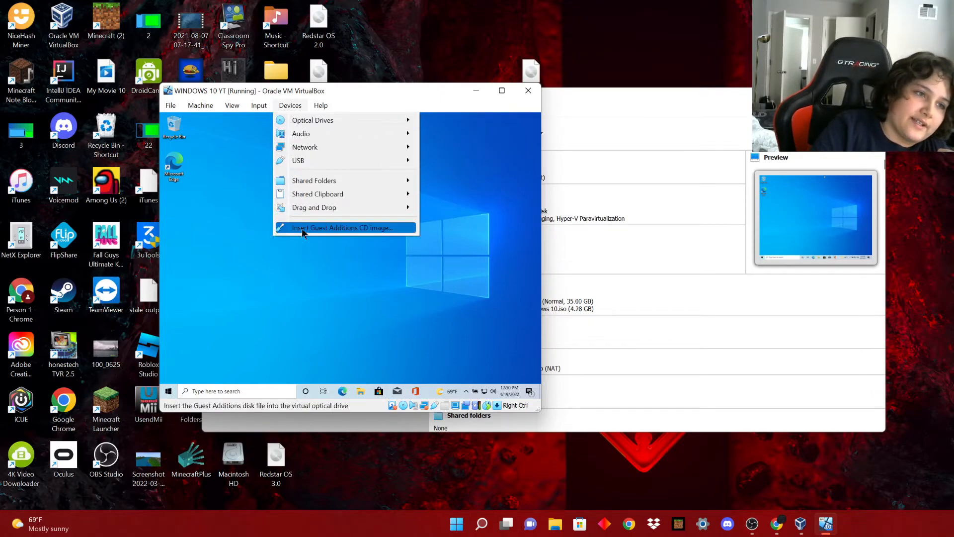
click(302, 229)
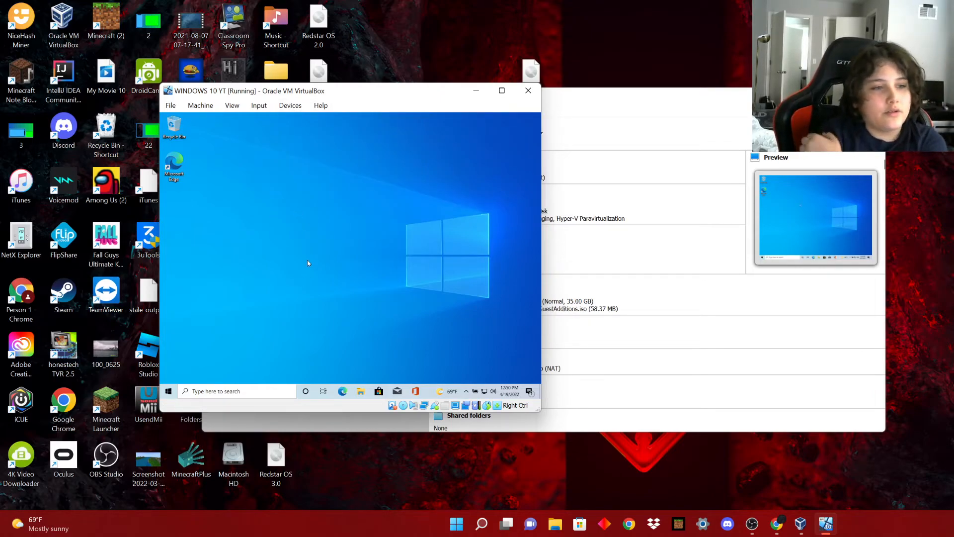
In the guest's File Explorer, open the Guest Additions CD drive and run VBoxWindowsAdditions.
click(356, 392)
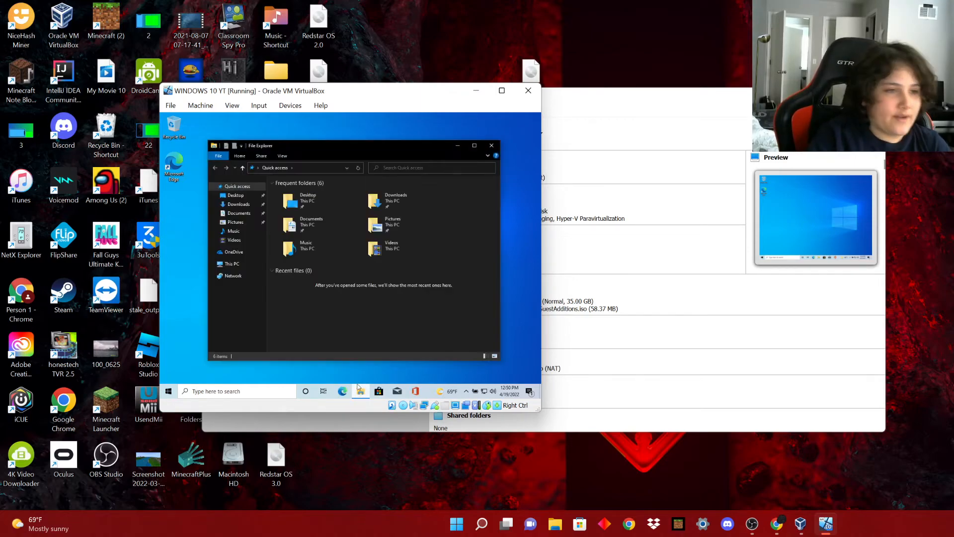
click(219, 265)
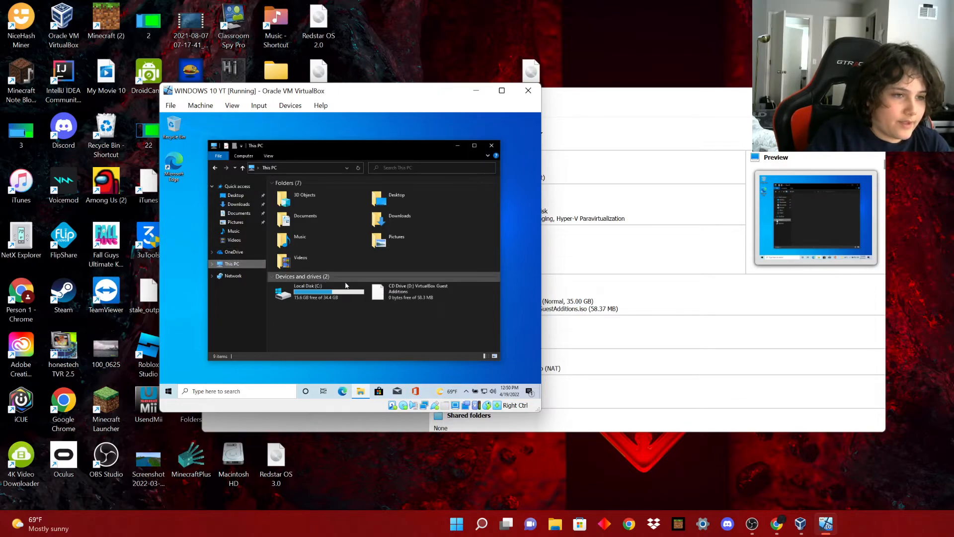
double_click(433, 293)
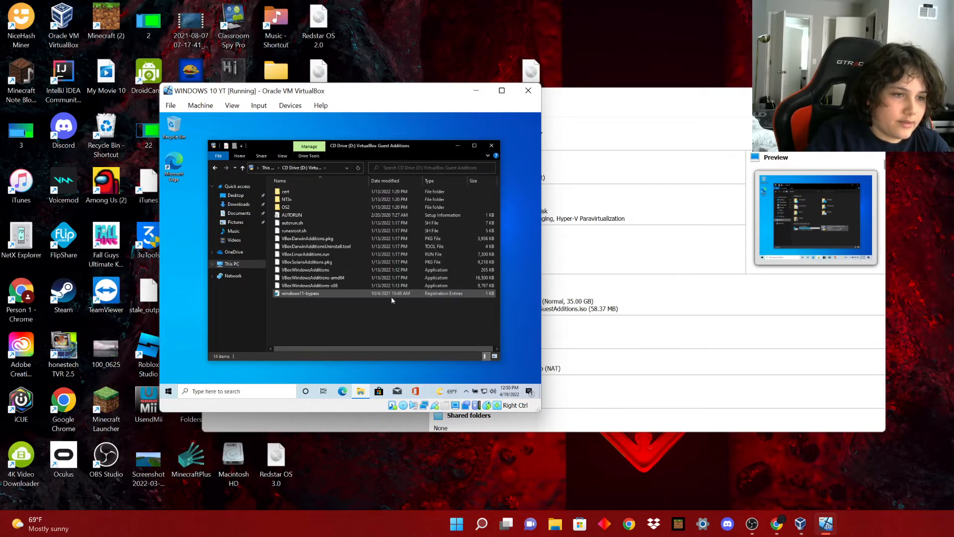
double_click(321, 270)
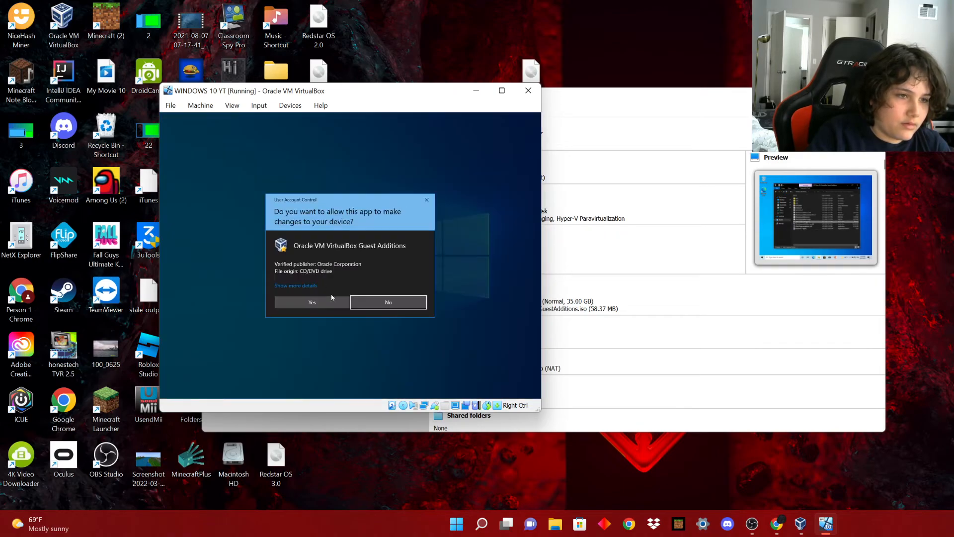
Install Guest Additions 6.1.32 with defaults, approve the Oracle driver, and reboot the VM.
click(332, 305)
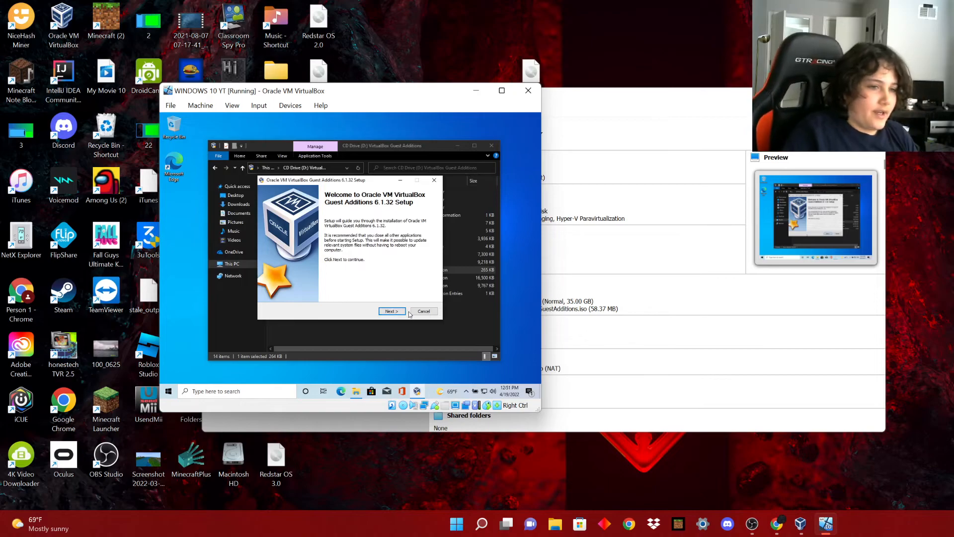
click(396, 312)
click(397, 312)
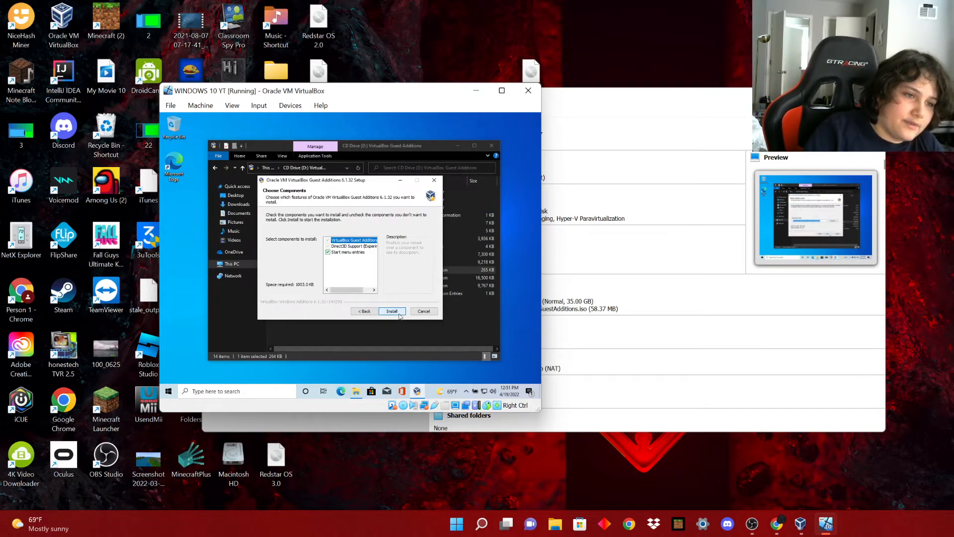
click(396, 313)
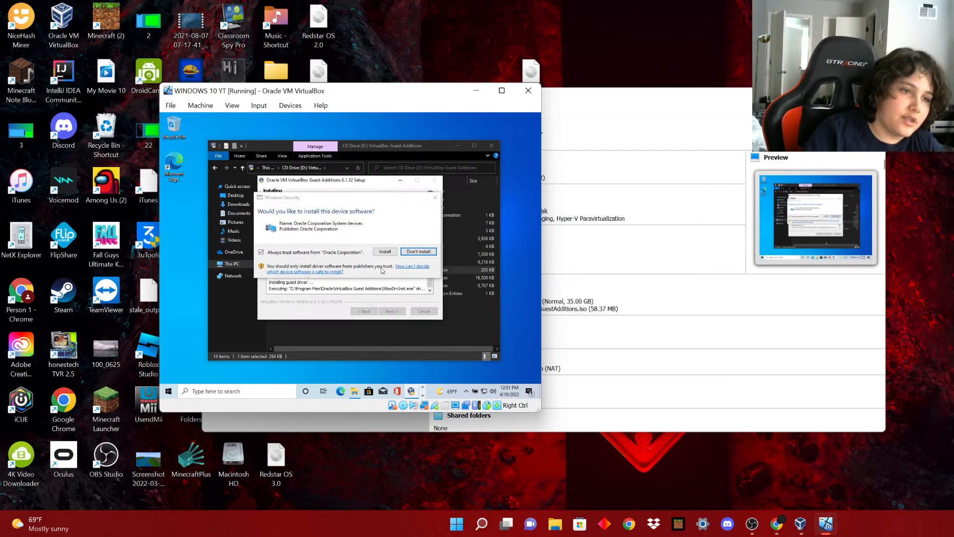
click(388, 251)
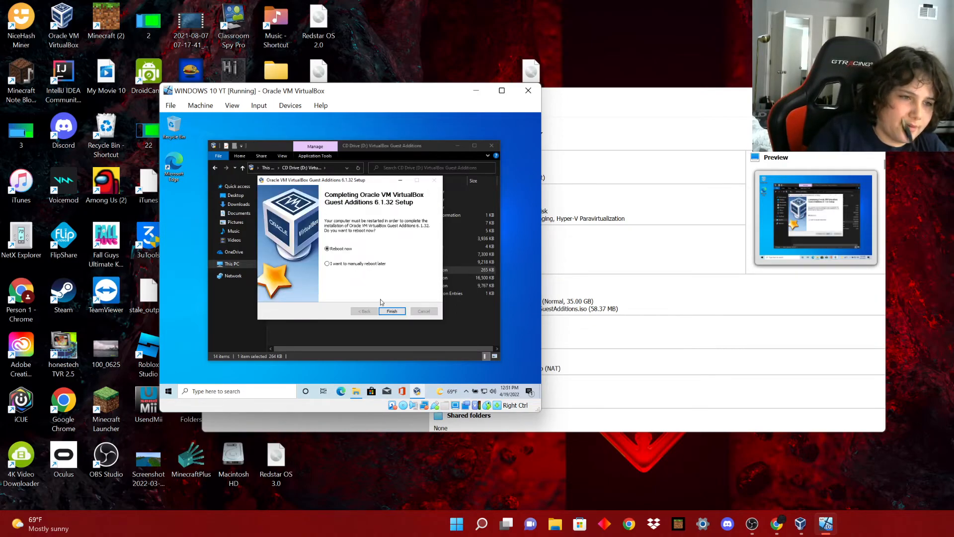
click(392, 311)
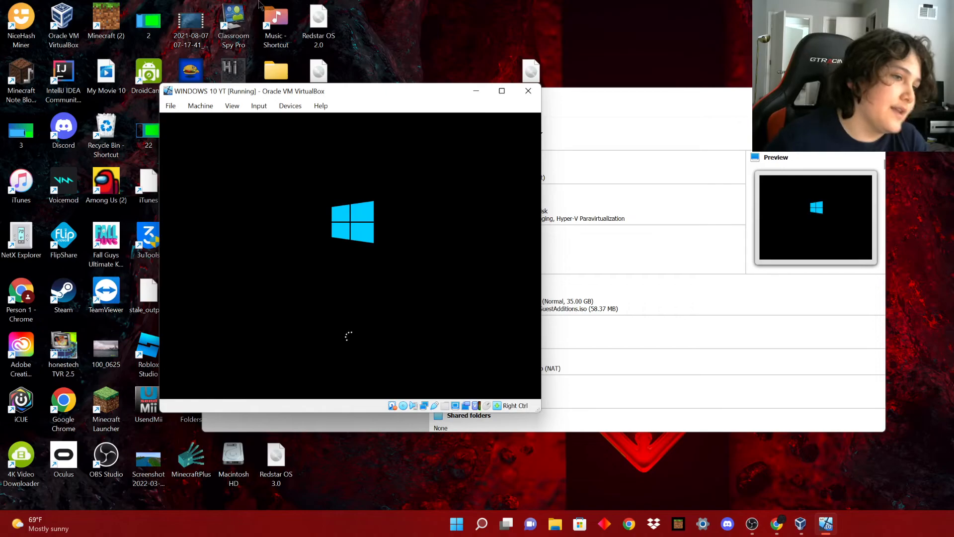
Move the VM window to the top-left and widen it toward the screen's right edge.
drag(309, 90, 1, 78)
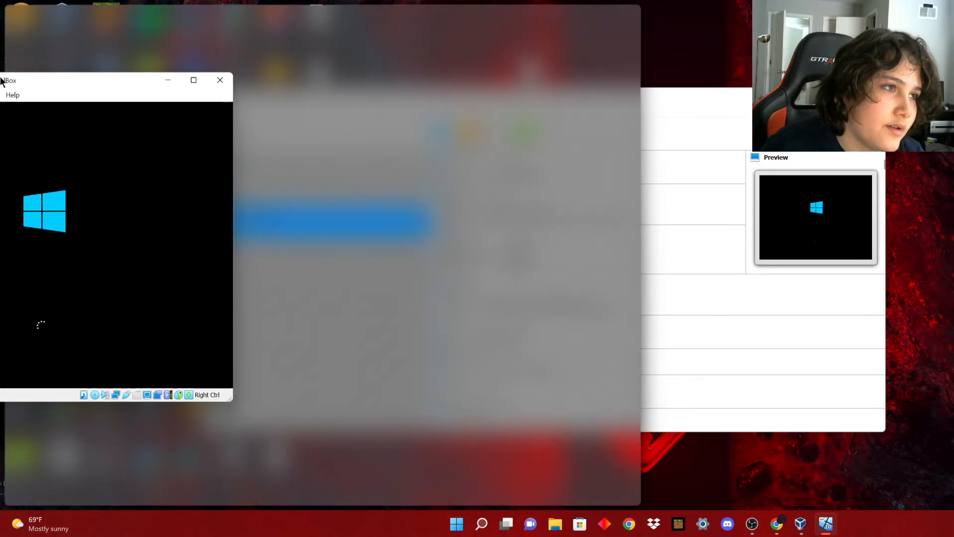
click(566, 178)
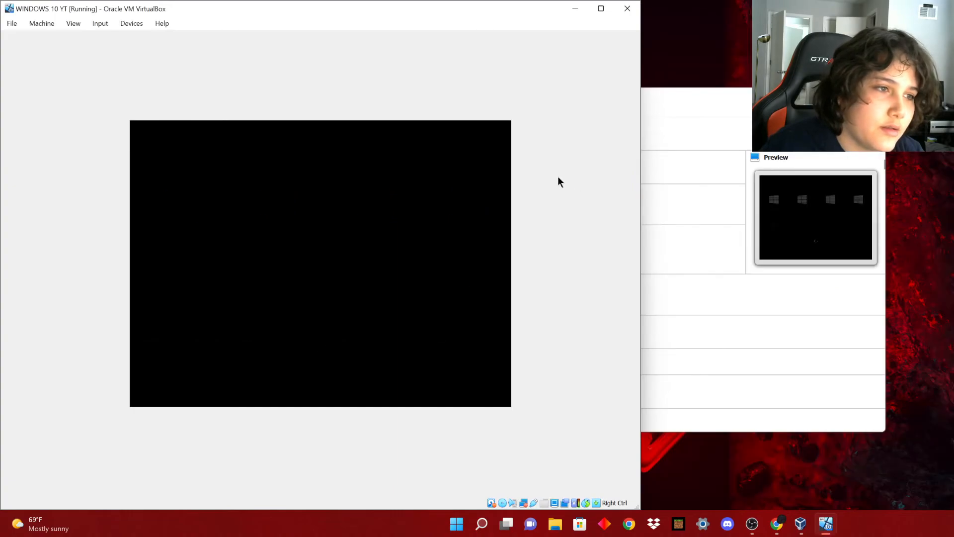
drag(641, 124, 953, 124)
Lift the lock screen and sign in to Windows 10 with the account PIN.
drag(437, 377, 446, 115)
drag(952, 272, 953, 271)
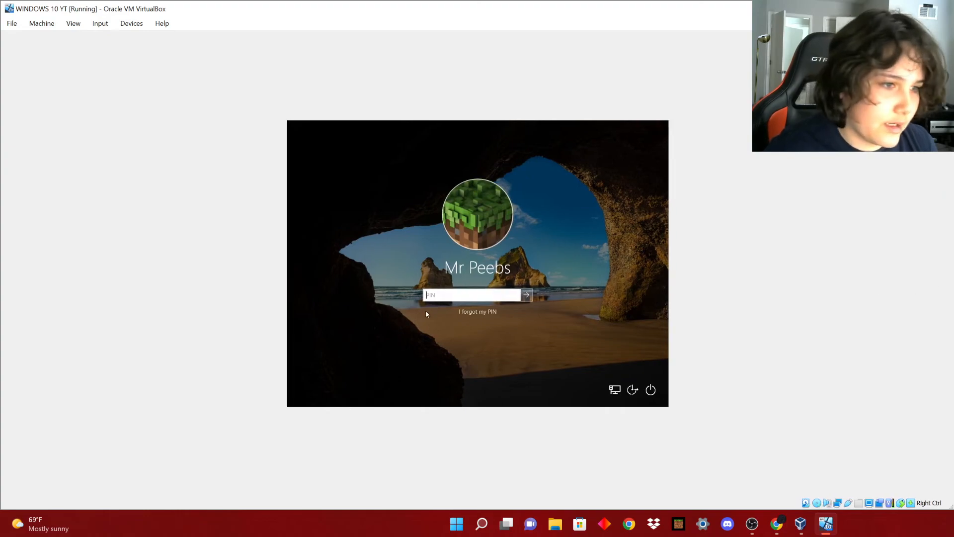
text(•••••••••••)
key(Return)
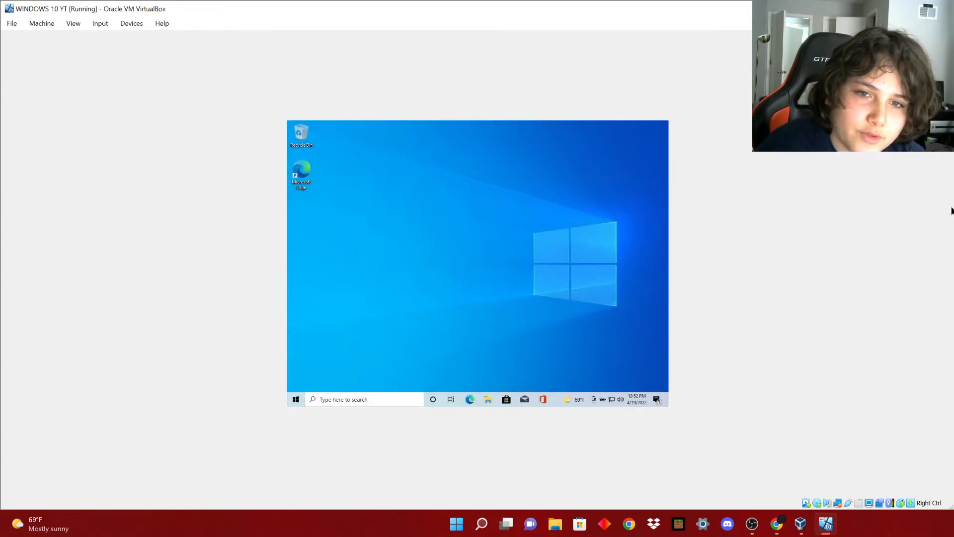
Snap the VM window left, then stretch it to the screen's right edge so the guest display resizes.
drag(953, 204, 671, 242)
drag(456, 10, 0, 149)
click(608, 220)
drag(641, 199, 945, 200)
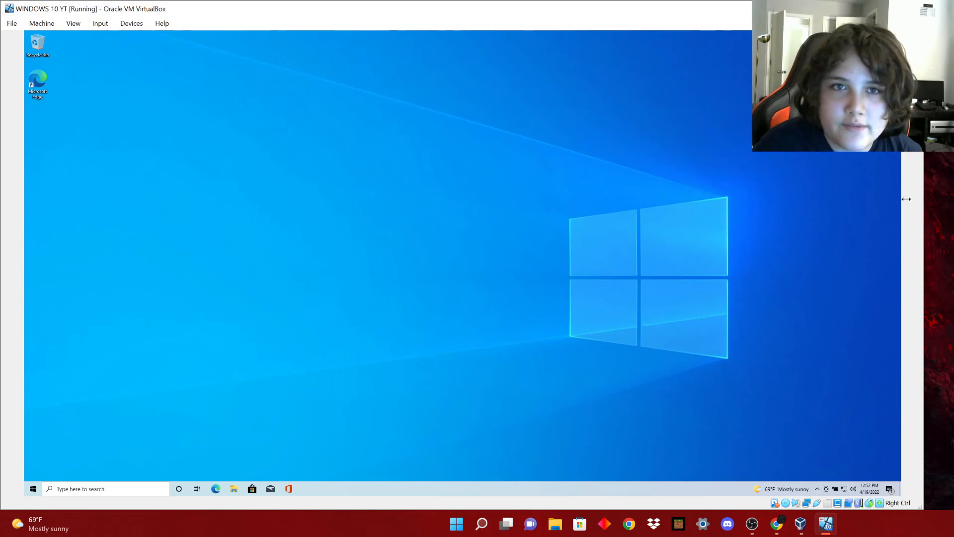
drag(909, 204, 953, 199)
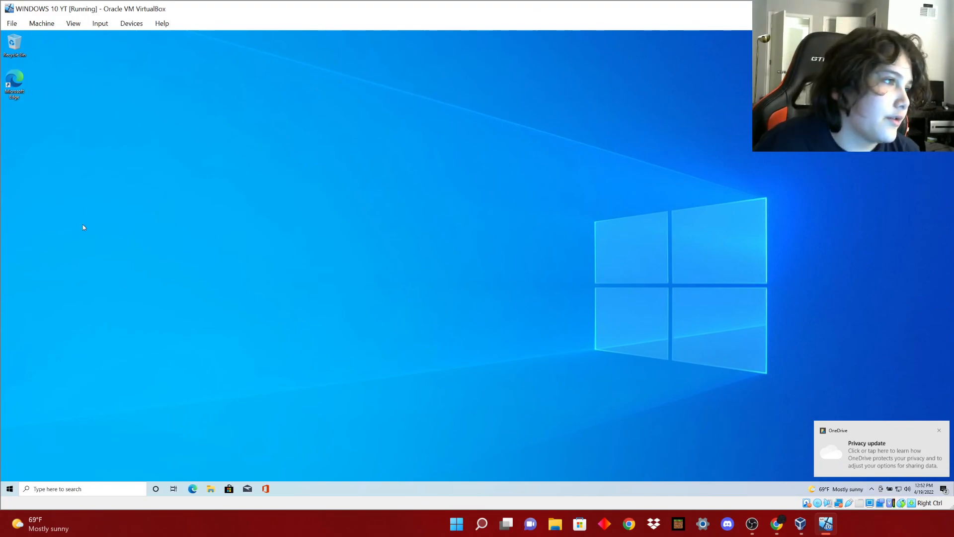
Open and close the guest's Start menu, then open its volume controls.
click(10, 488)
click(294, 315)
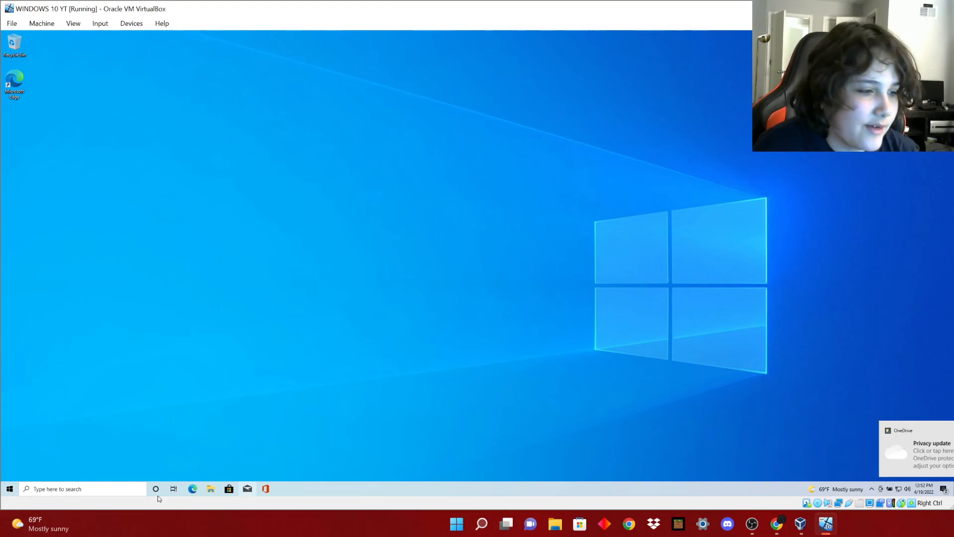
click(908, 489)
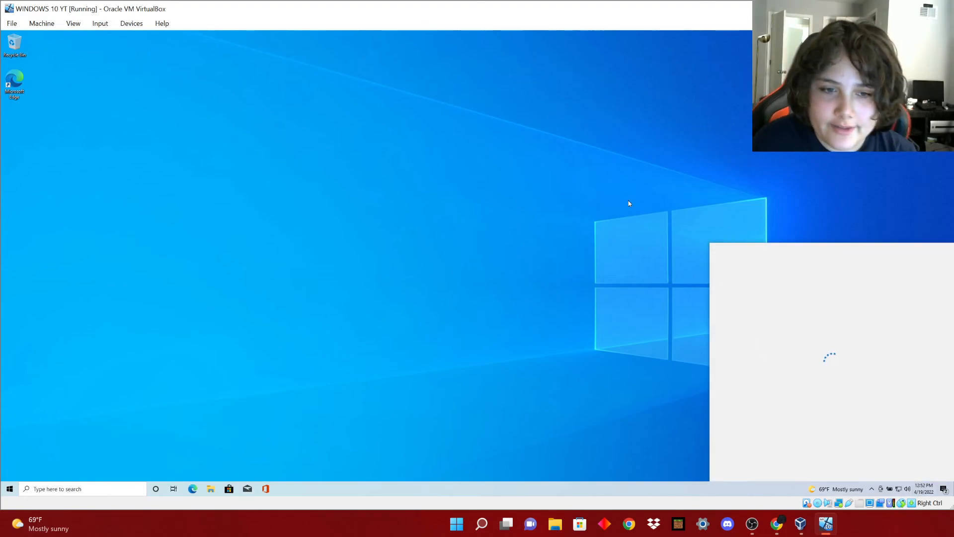